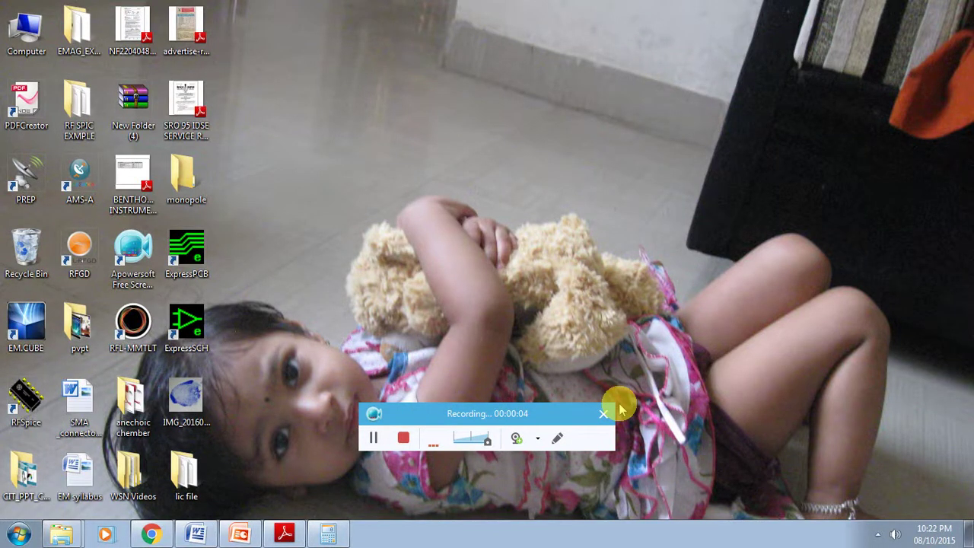
Switch to PowerPoint and review the Yagi-Uda design table with the element lengths and separation distances.
{"action": "left_click", "coordinate": [239, 536]}
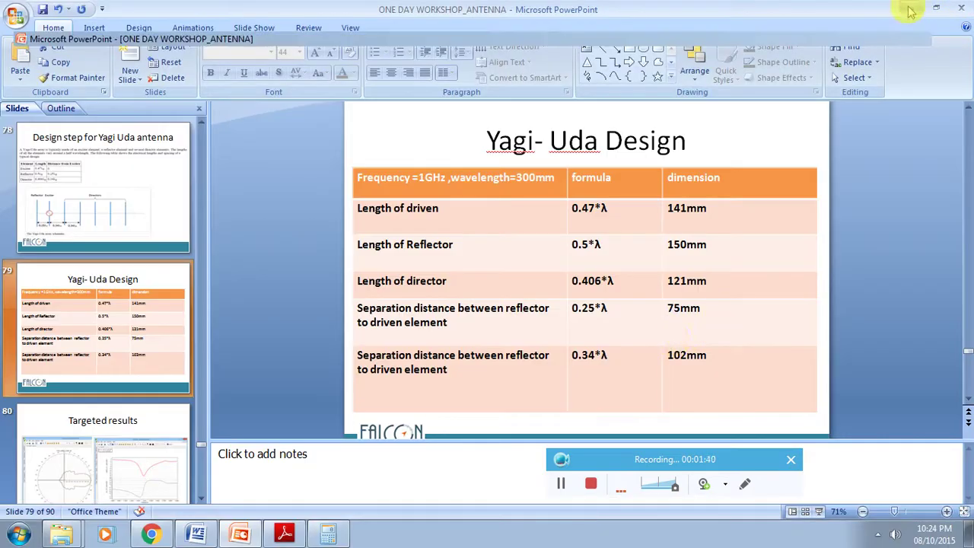
{"action": "key", "text": "super+d"}
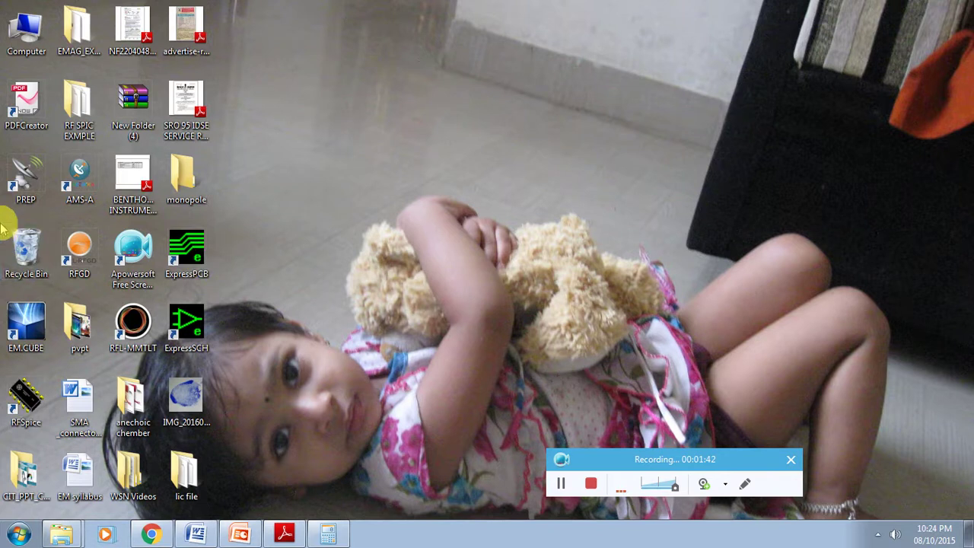
Launch EM.CUBE, dismiss its quick tips, and activate the EM.Libera MoM3D module.
{"action": "left_click", "coordinate": [30, 339]}
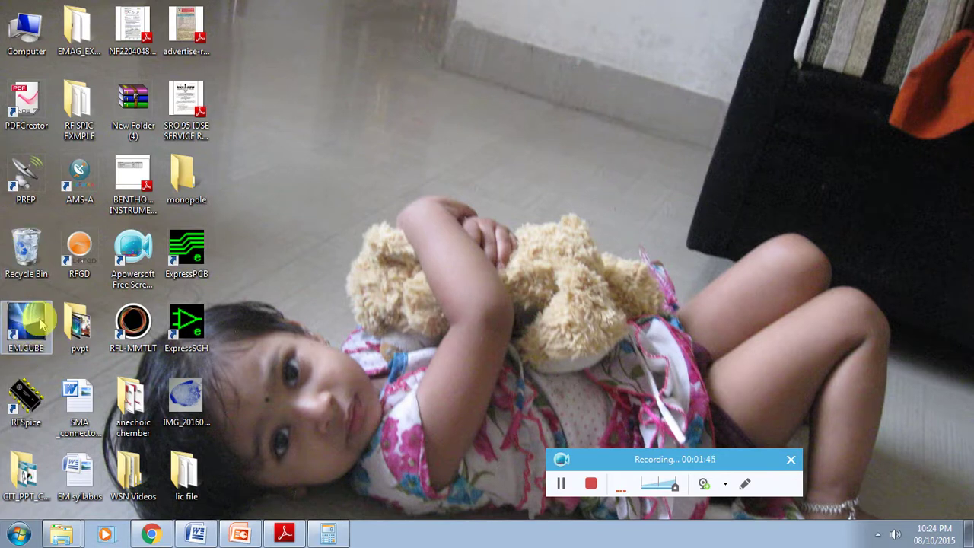
{"action": "double_click", "coordinate": [42, 318]}
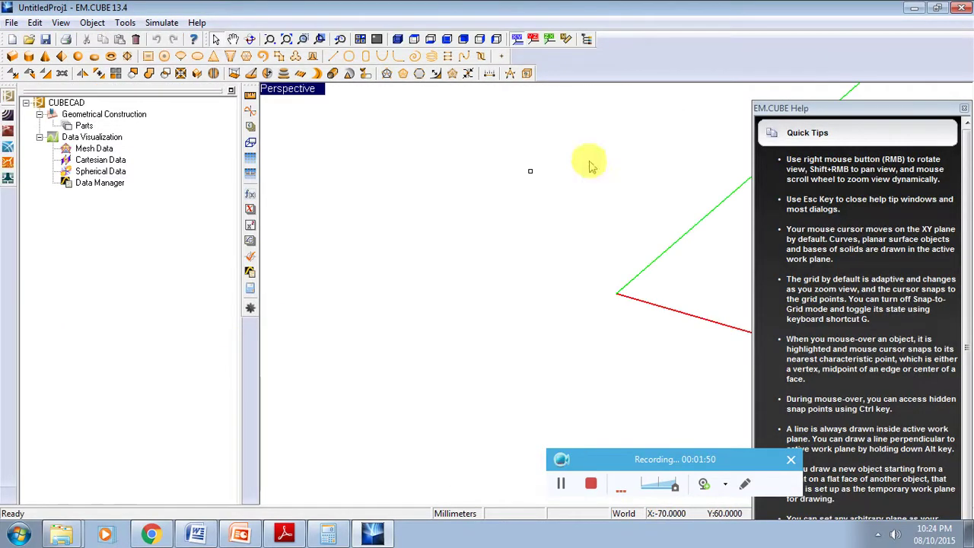
{"action": "left_click", "coordinate": [964, 108]}
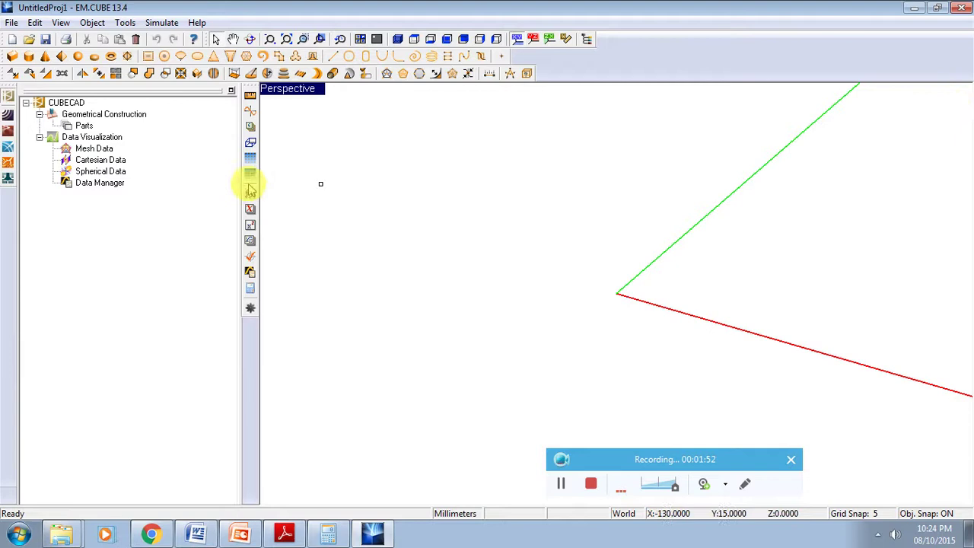
{"action": "left_click", "coordinate": [8, 148]}
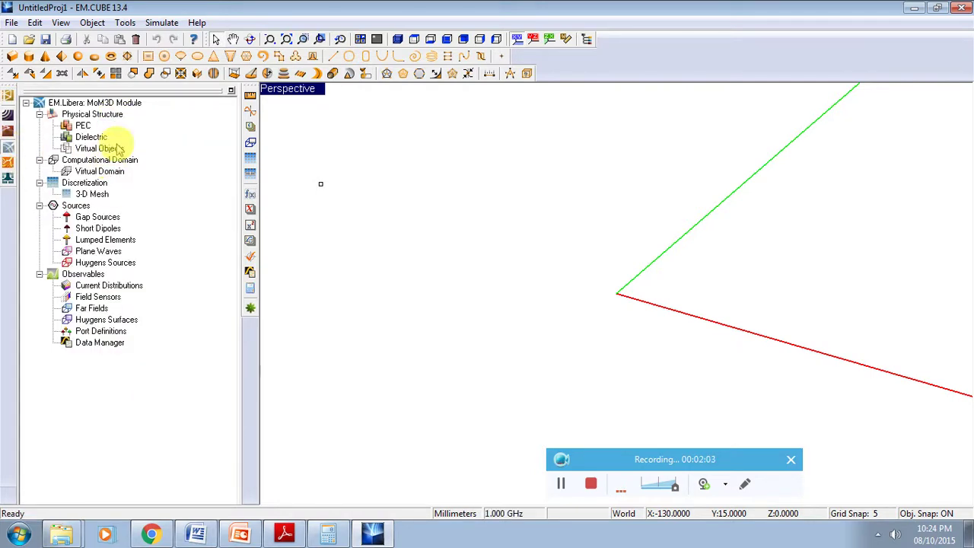
Set the project length units to millimeters and the center frequency to 1 GHz with a bandwidth of 1 GHz.
{"action": "left_click", "coordinate": [250, 94]}
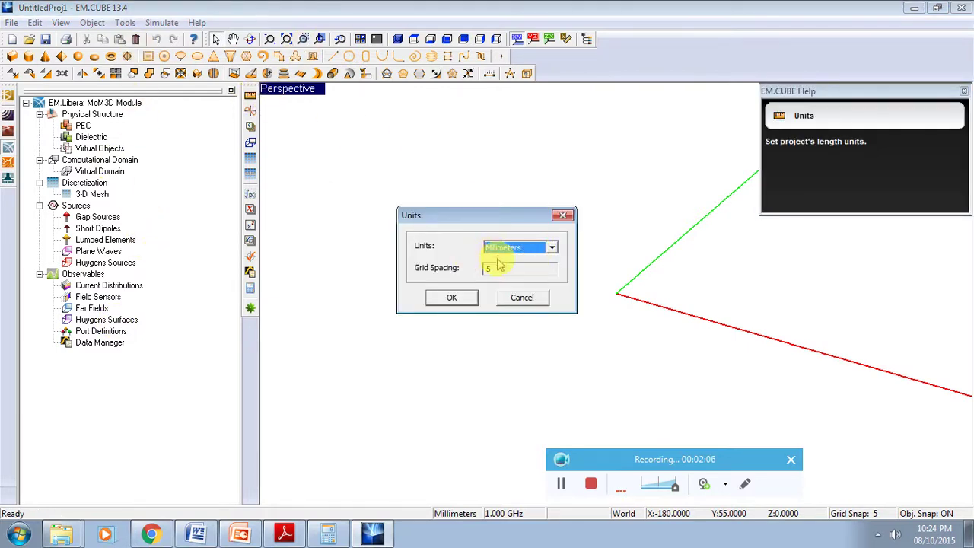
{"action": "left_click", "coordinate": [447, 296]}
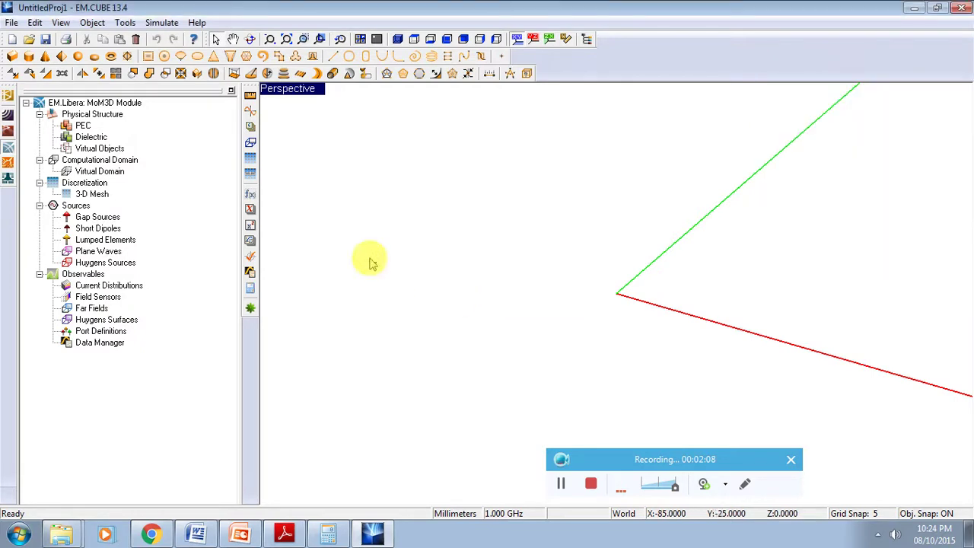
{"action": "left_click", "coordinate": [250, 113]}
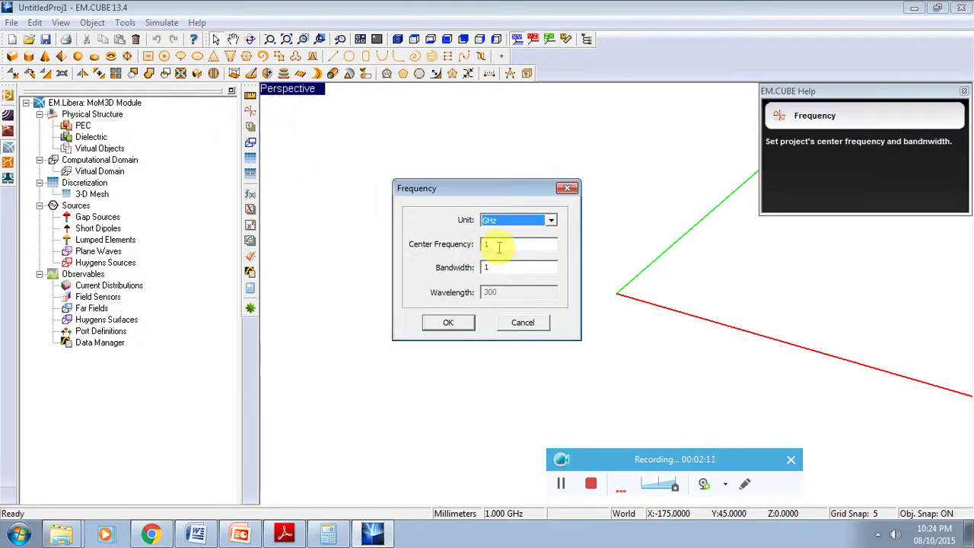
{"action": "key", "text": "Tab"}
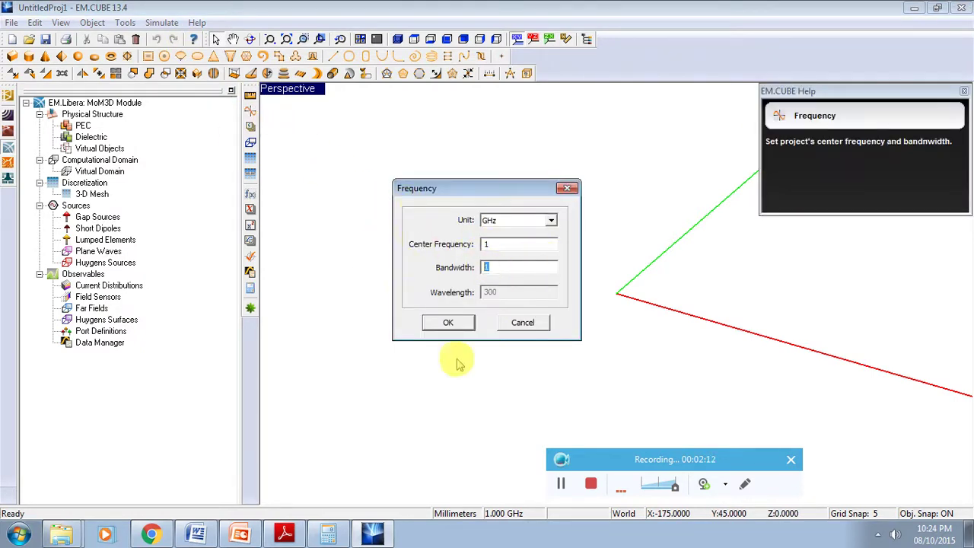
{"action": "double_click", "coordinate": [503, 244]}
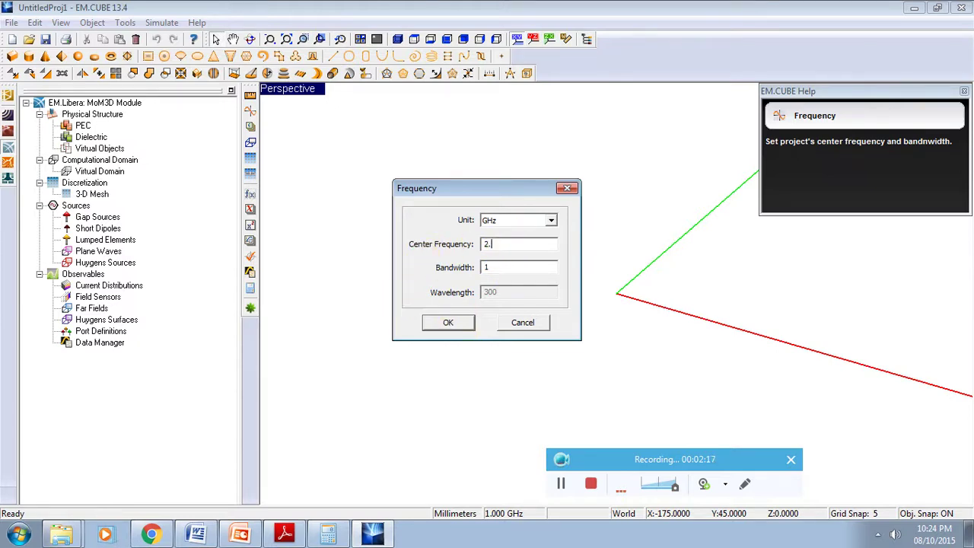
{"action": "double_click", "coordinate": [517, 245]}
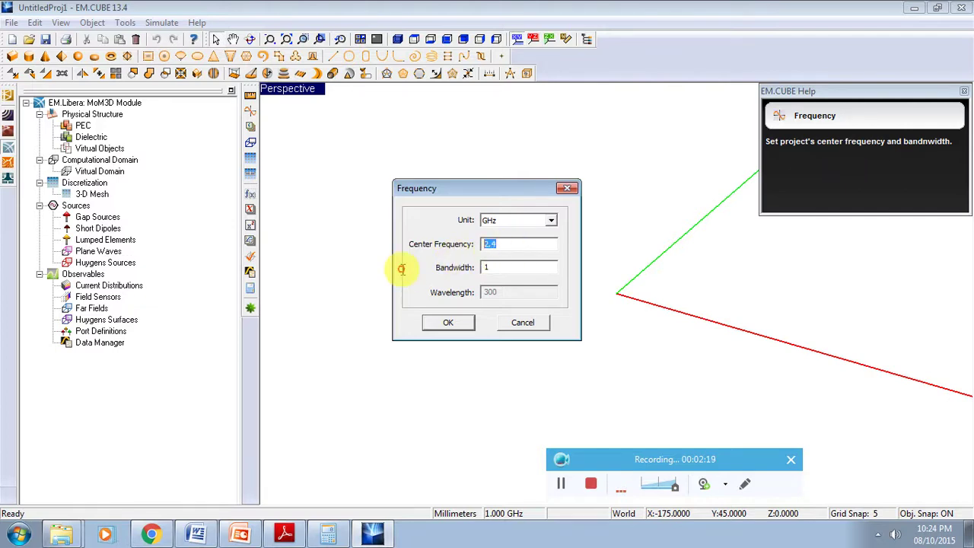
{"action": "left_click", "coordinate": [444, 323]}
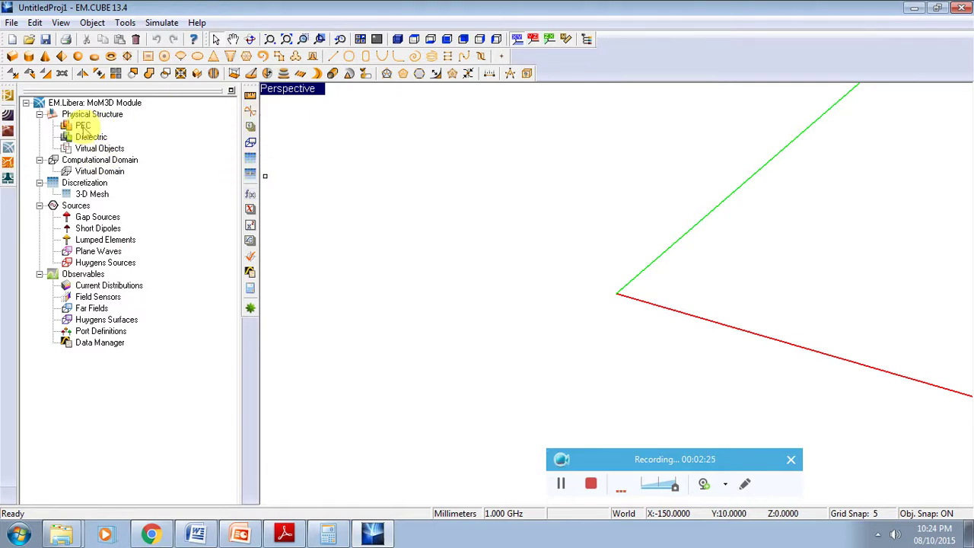
Insert a new PEC group labelled PEC_1 with a wire radius of 0.3.
{"action": "right_click", "coordinate": [84, 127]}
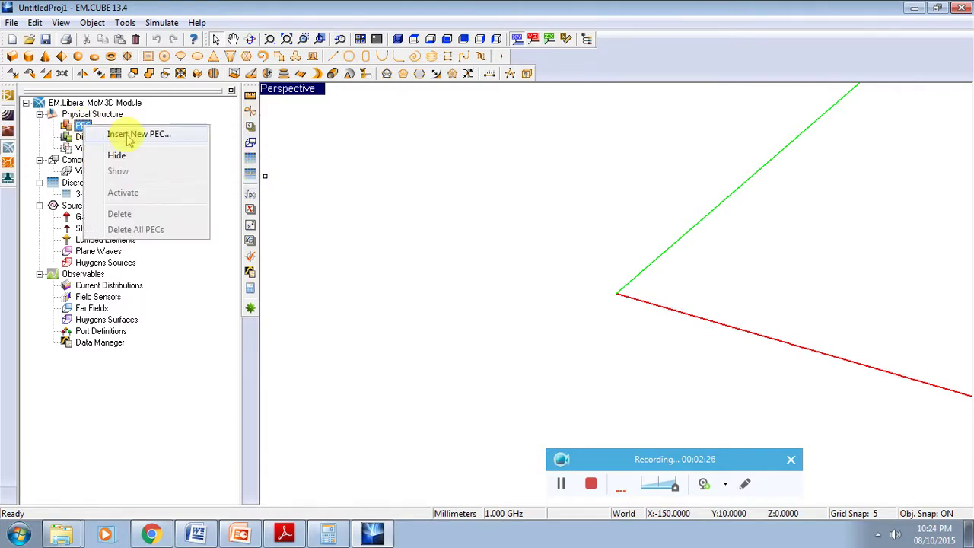
{"action": "left_click", "coordinate": [128, 137]}
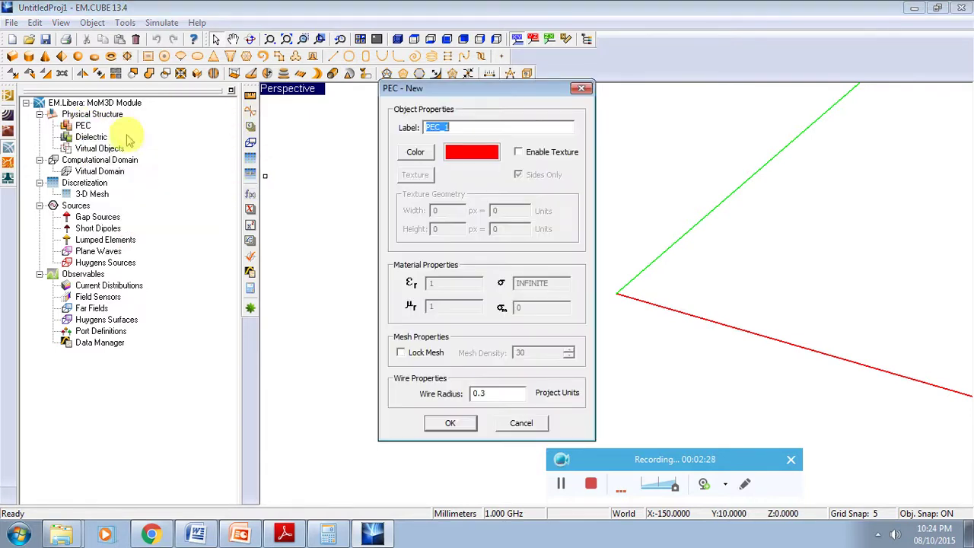
{"action": "left_click", "coordinate": [460, 426]}
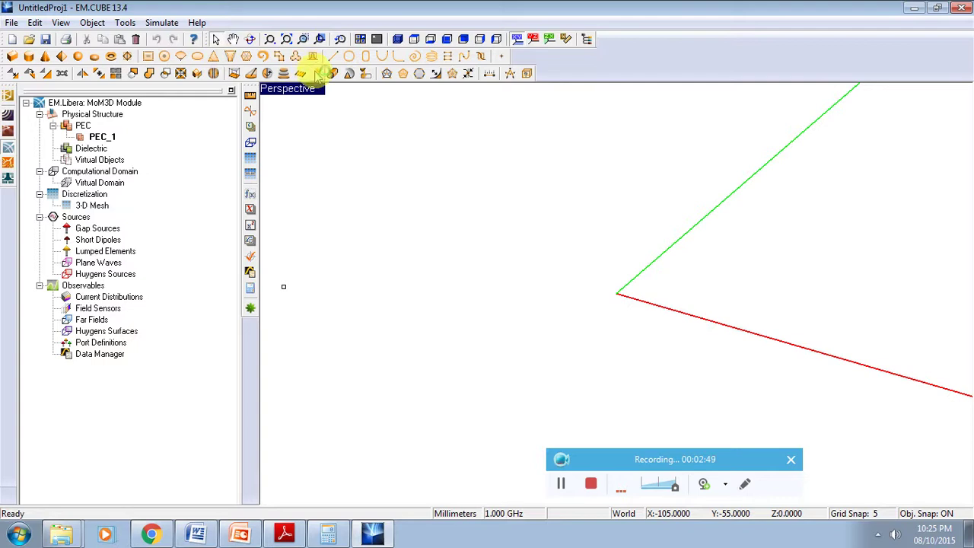
Draw a line from the origin and set its length to 140 mm, consulting the driven length on the Yagi-Uda slide in PowerPoint.
{"action": "left_click", "coordinate": [617, 292]}
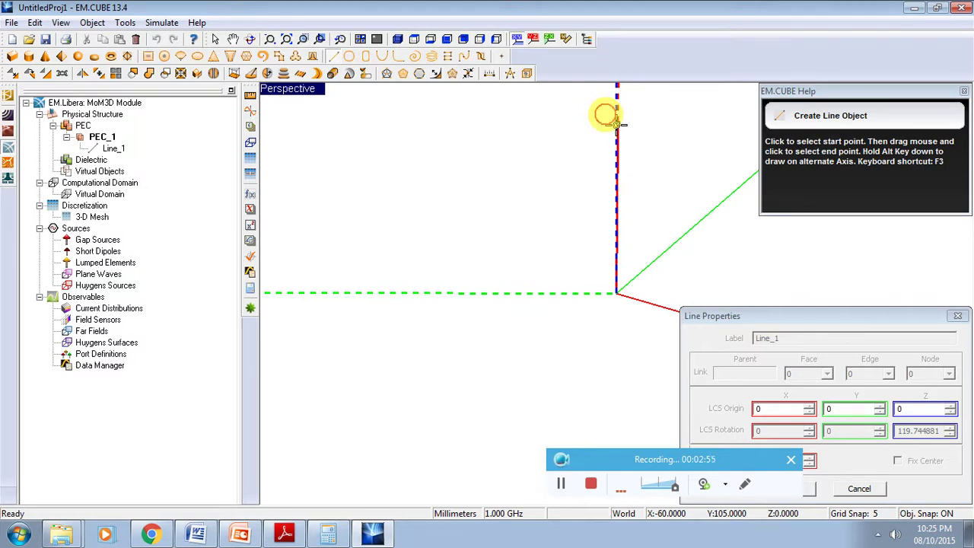
{"action": "left_click", "coordinate": [617, 122]}
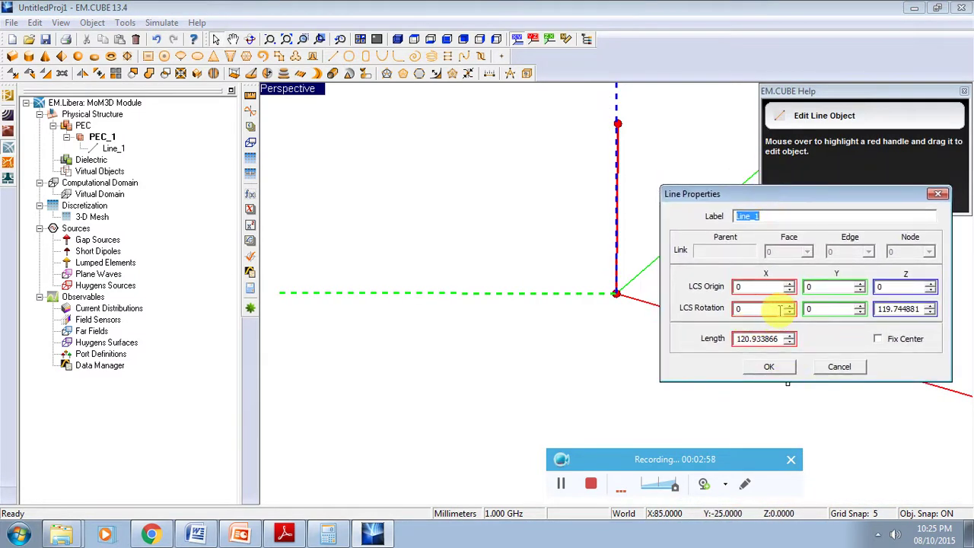
{"action": "left_click_drag", "start_coordinate": [788, 338], "coordinate": [744, 340]}
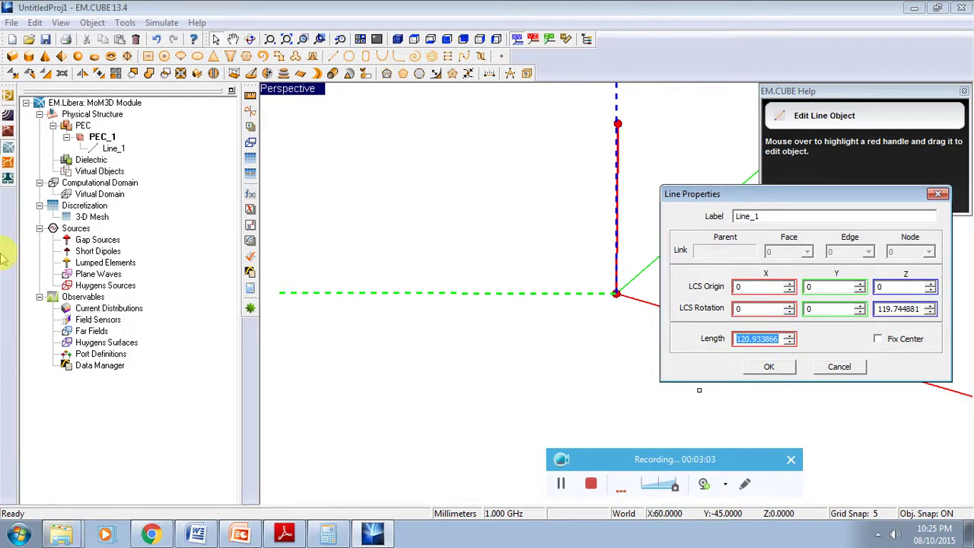
{"action": "left_click", "coordinate": [241, 534]}
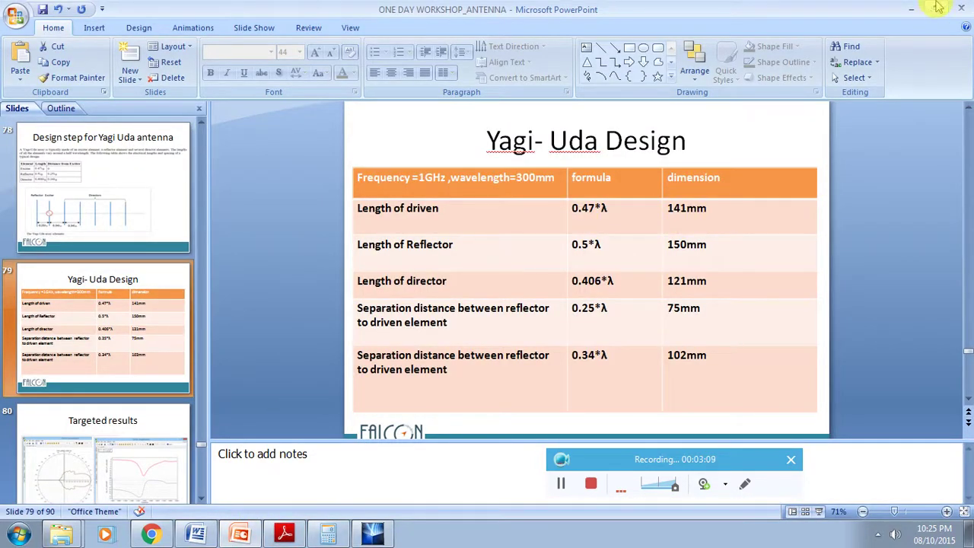
{"action": "left_click", "coordinate": [911, 15]}
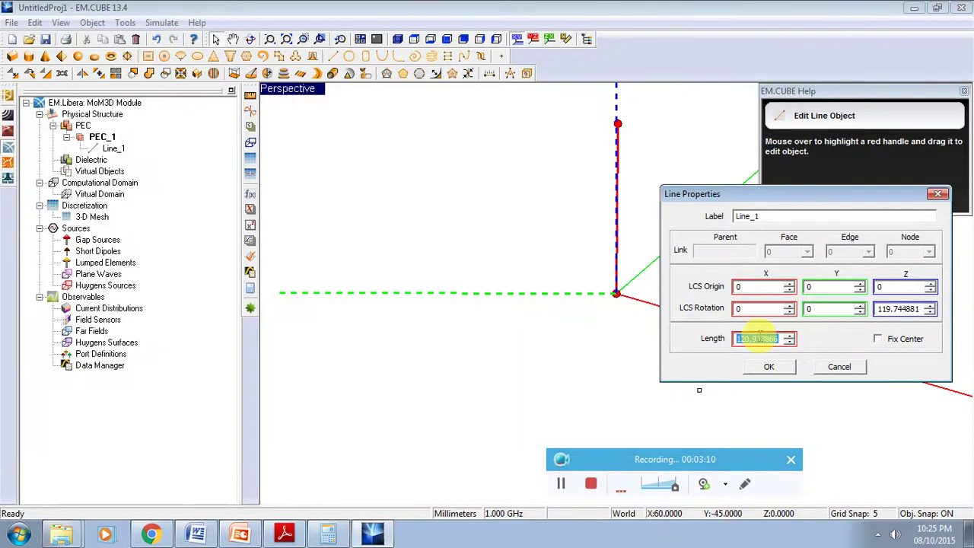
{"action": "type", "text": "140"}
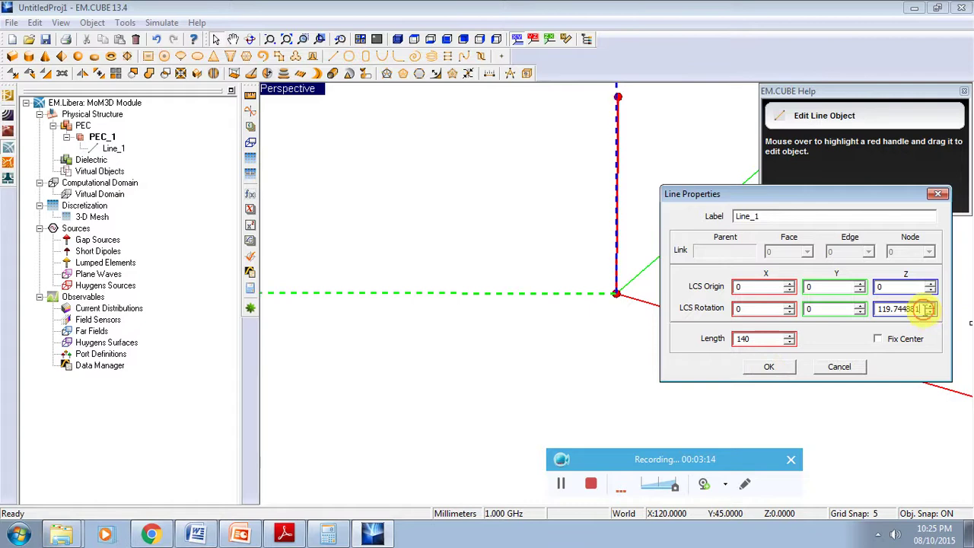
Stand the line vertically with LCS rotation Y -90 and Z 0, and center it with an LCS origin Z of -70.
{"action": "double_click", "coordinate": [906, 309]}
{"action": "type", "text": "0"}
{"action": "left_click", "coordinate": [809, 308]}
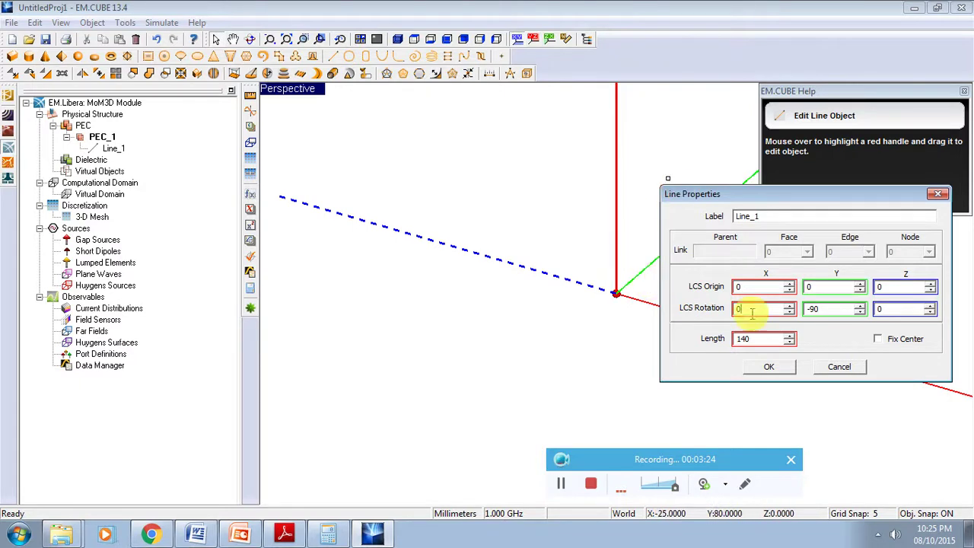
{"action": "double_click", "coordinate": [891, 286]}
{"action": "type", "text": "7"}
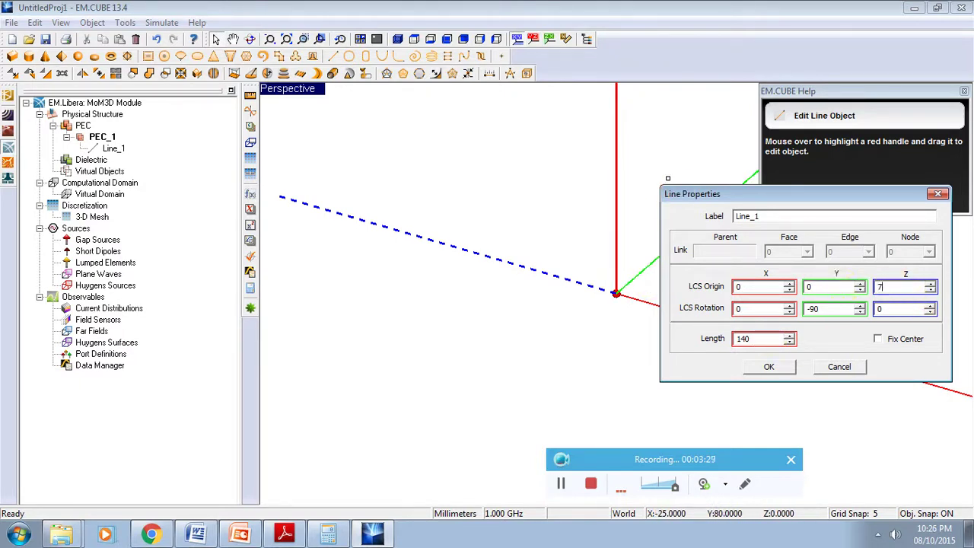
{"action": "key", "text": "BackSpace"}
{"action": "type", "text": "-70"}
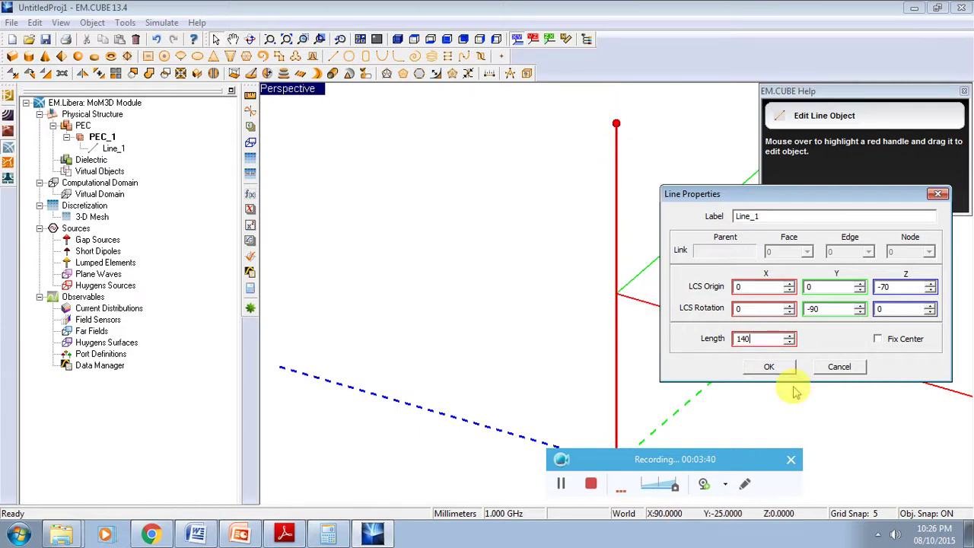
{"action": "left_click", "coordinate": [769, 367]}
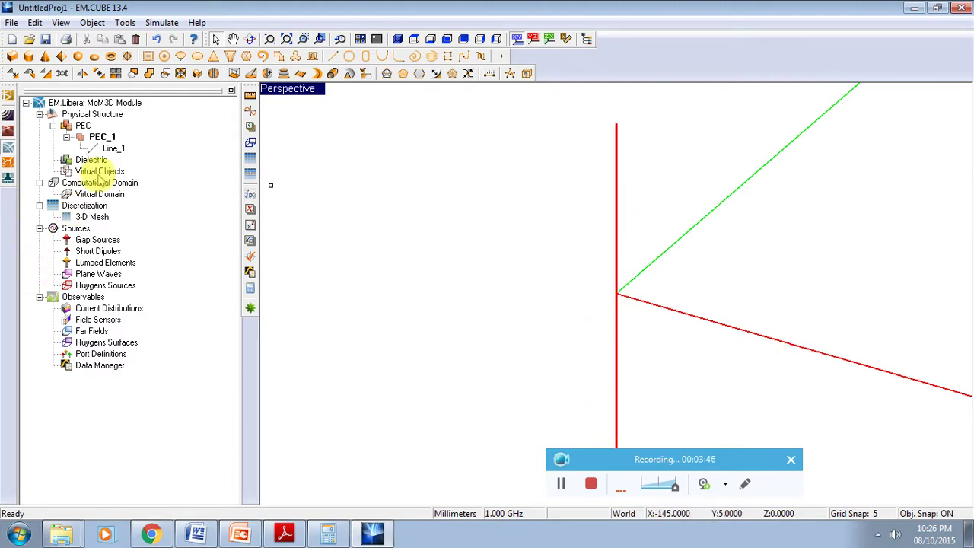
Rename the vertical line as driven_element.
{"action": "right_click", "coordinate": [114, 149]}
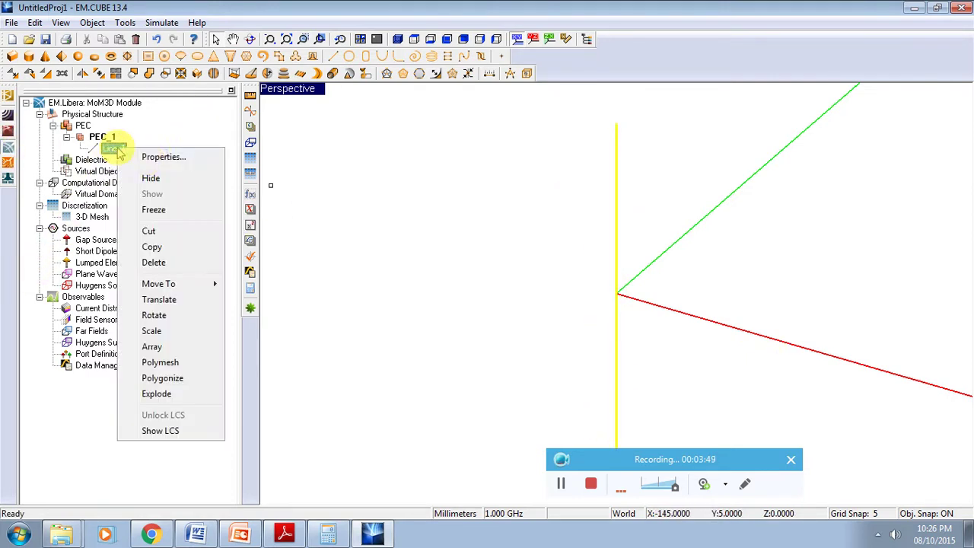
{"action": "left_click", "coordinate": [161, 158]}
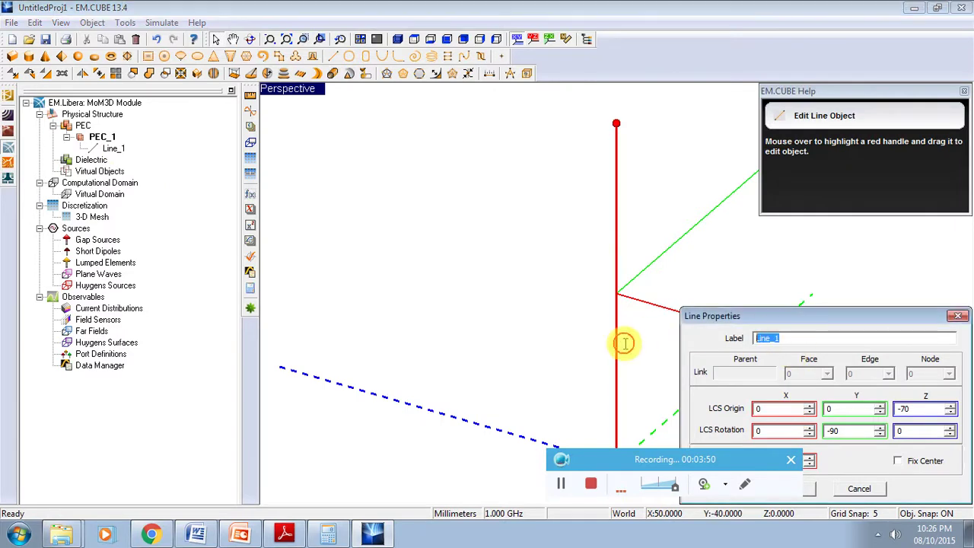
{"action": "type", "text": "driven_element"}
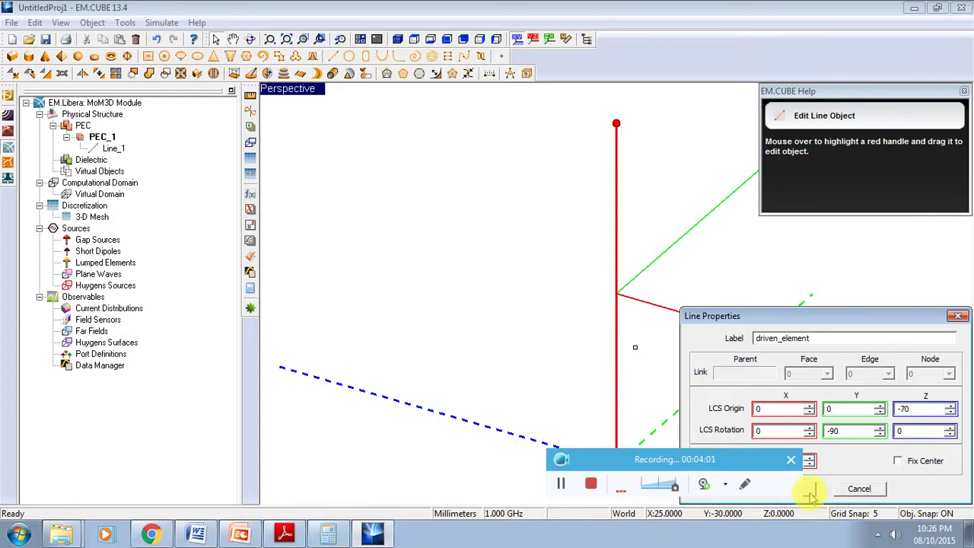
{"action": "left_click", "coordinate": [809, 489]}
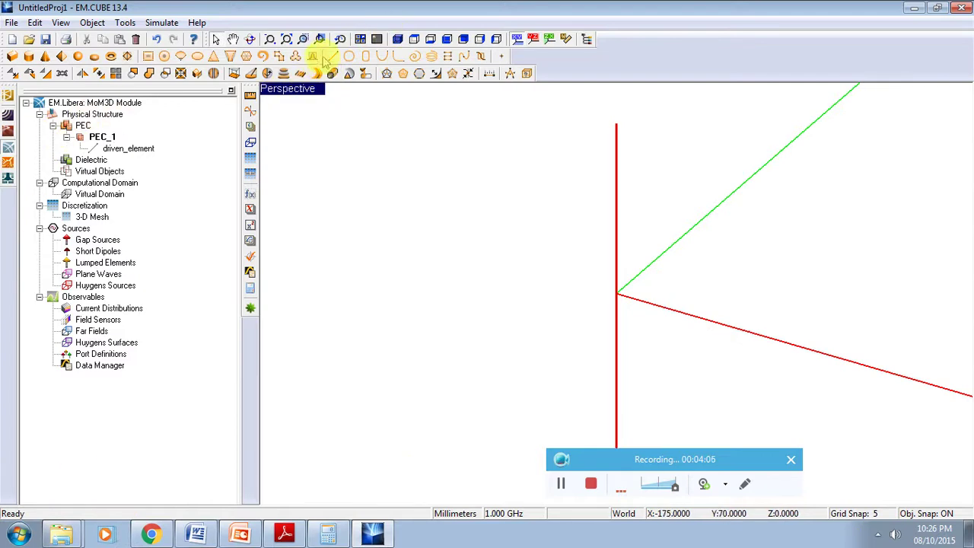
Draw a second 140 mm line from the lower to the upper end of the driven element and label it reflector.
{"action": "left_click_drag", "start_coordinate": [613, 456], "coordinate": [359, 449]}
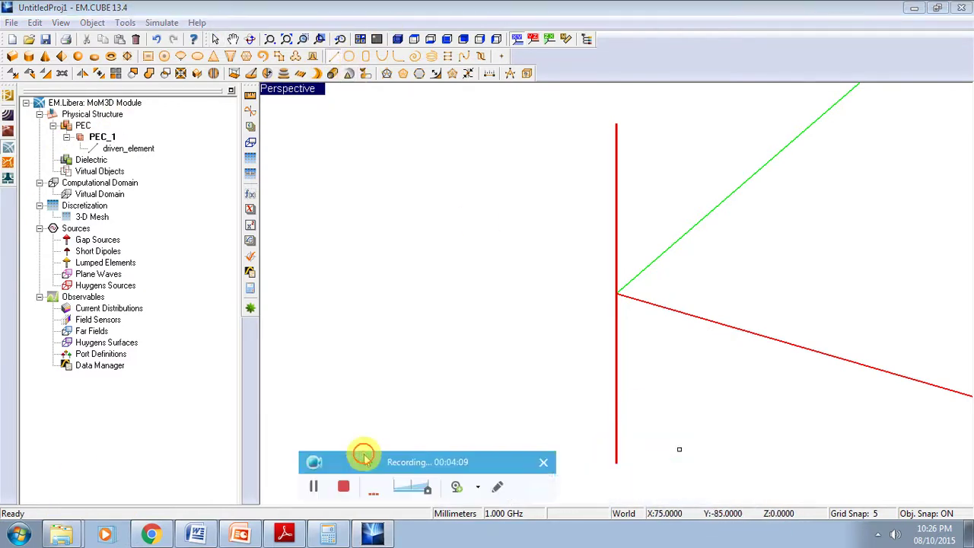
{"action": "left_click", "coordinate": [615, 459]}
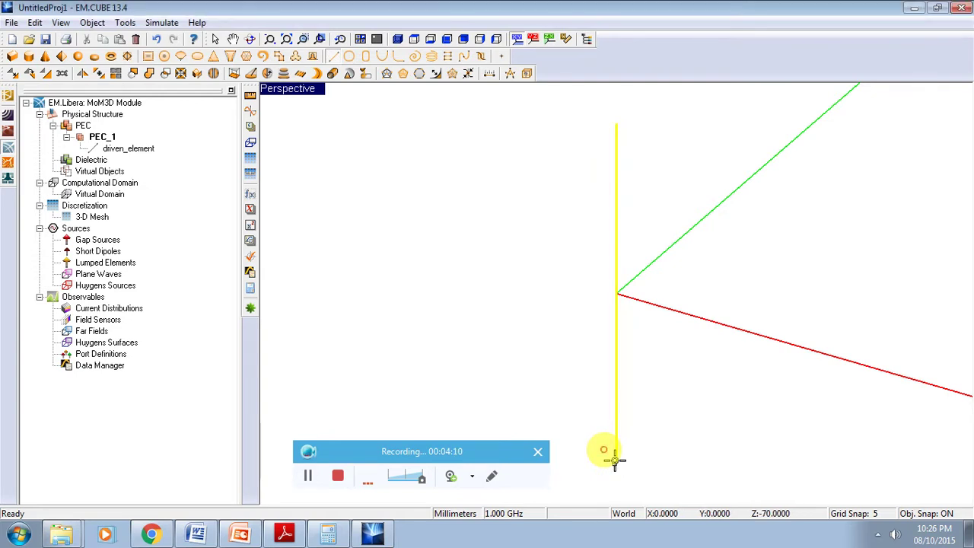
{"action": "left_click", "coordinate": [615, 124]}
{"action": "left_click_drag", "start_coordinate": [784, 316], "coordinate": [683, 69]}
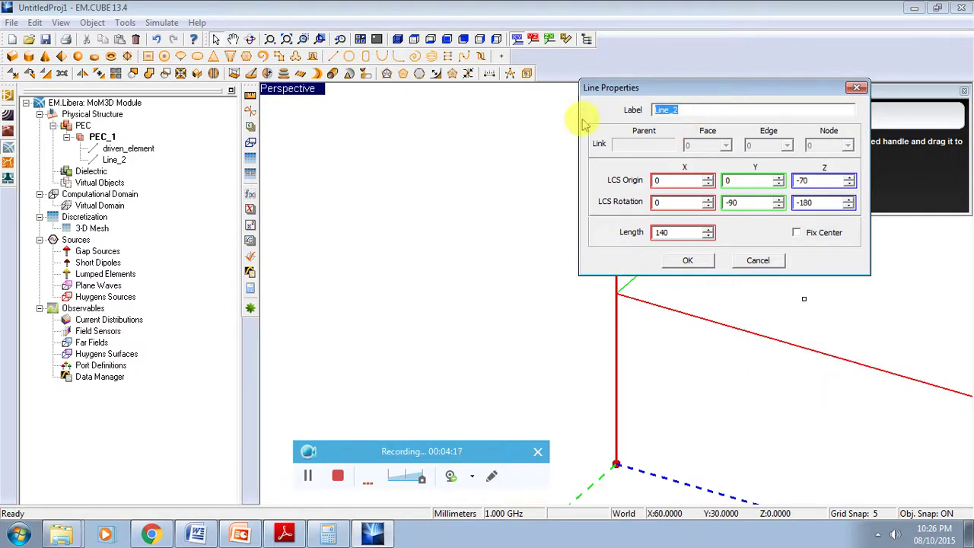
{"action": "type", "text": "reflector"}
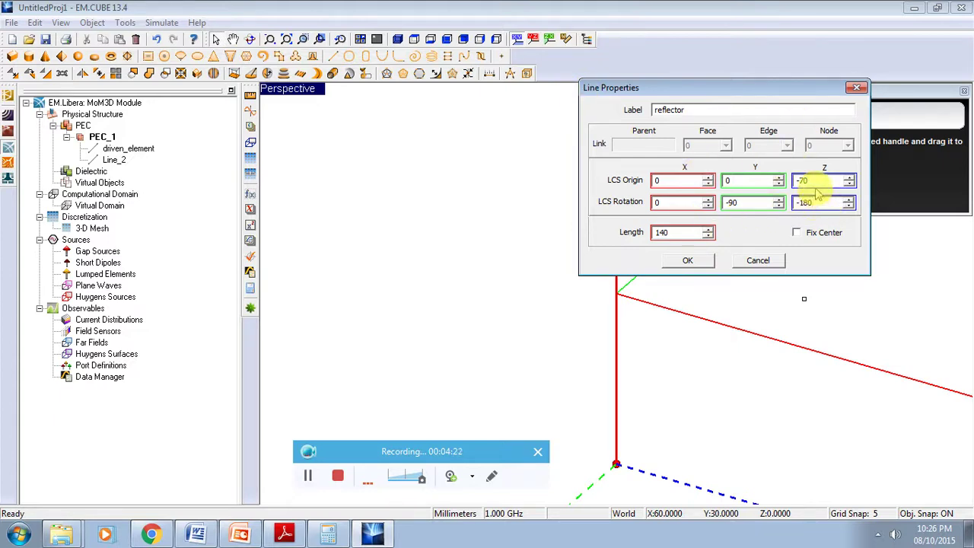
Set the reflector's length to 150 mm and its LCS origin Z to -75.
{"action": "double_click", "coordinate": [668, 233]}
{"action": "left_click_drag", "start_coordinate": [668, 234], "coordinate": [644, 240]}
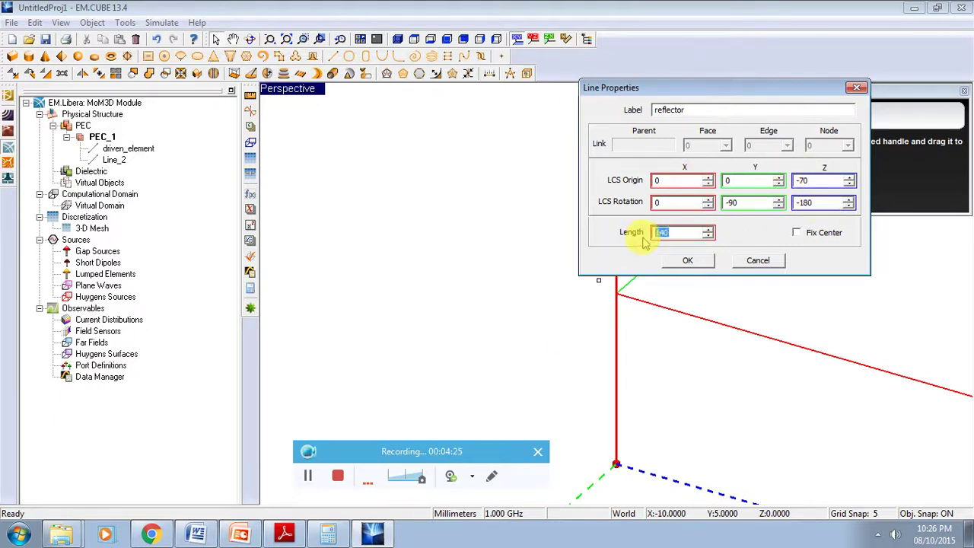
{"action": "type", "text": "1"}
{"action": "left_click", "coordinate": [819, 181]}
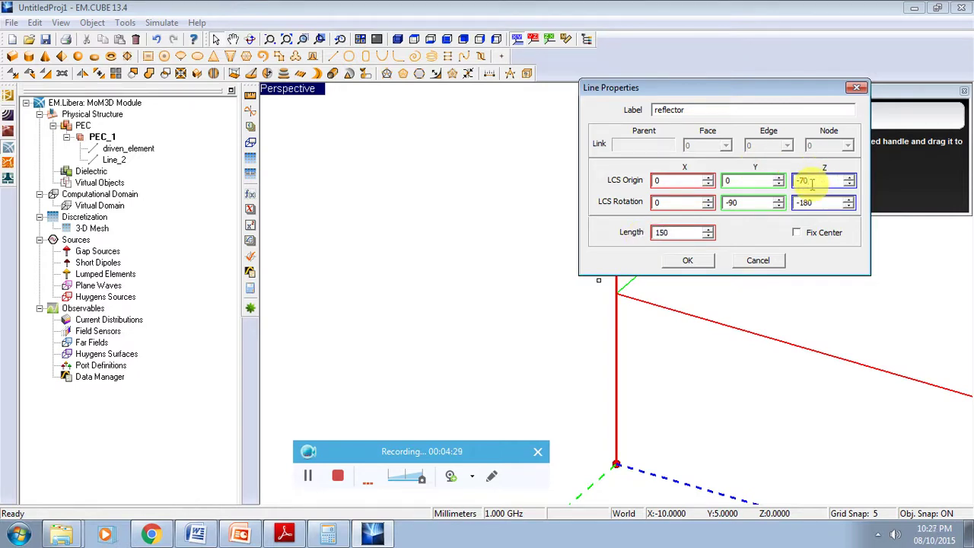
{"action": "type", "text": "5"}
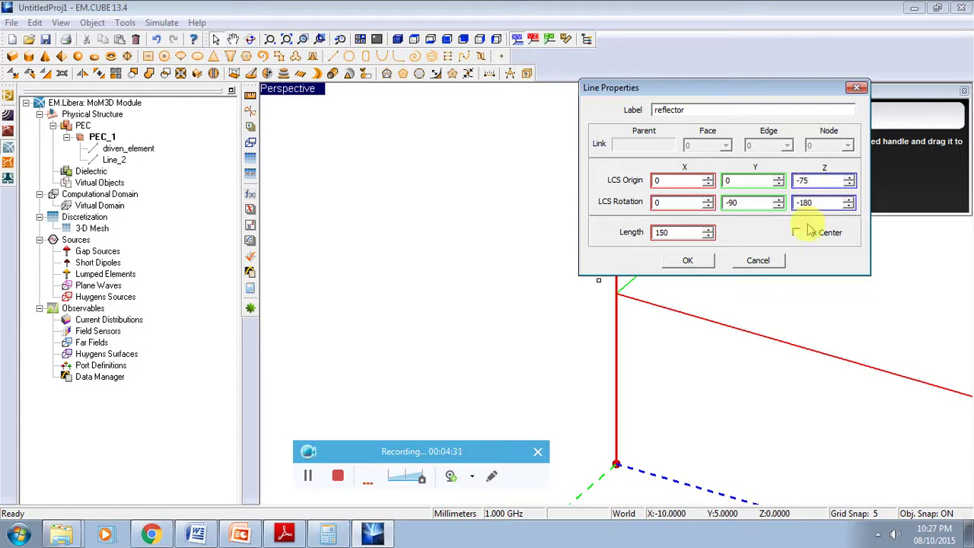
{"action": "left_click", "coordinate": [757, 202]}
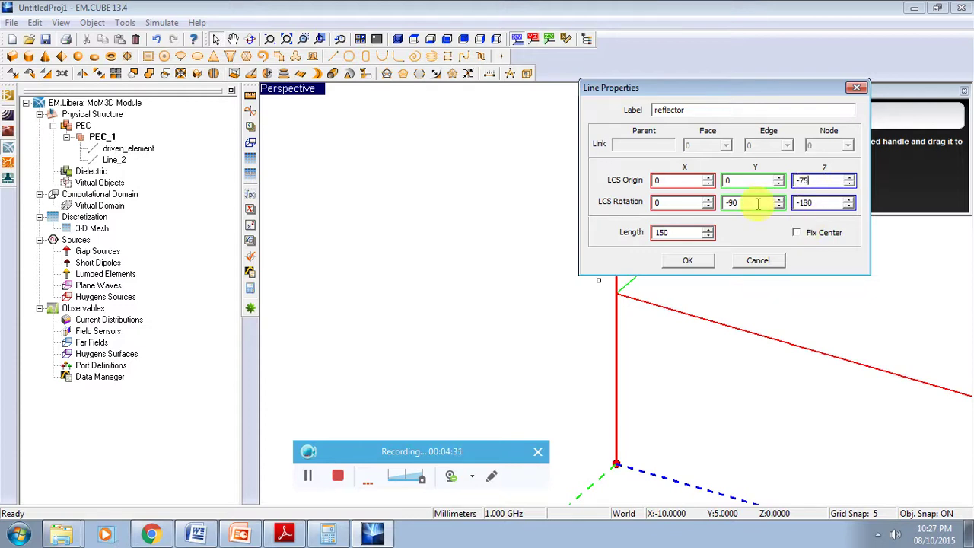
{"action": "left_click", "coordinate": [686, 261]}
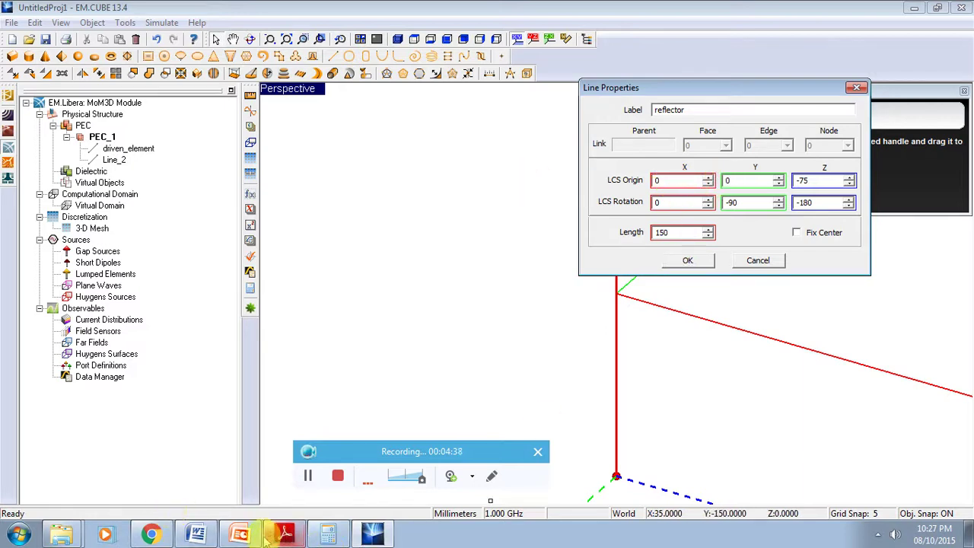
Offset the reflector 75 mm from the driven element along negative X, consulting the separation distance on the Yagi-Uda slide in PowerPoint.
{"action": "left_click", "coordinate": [240, 534]}
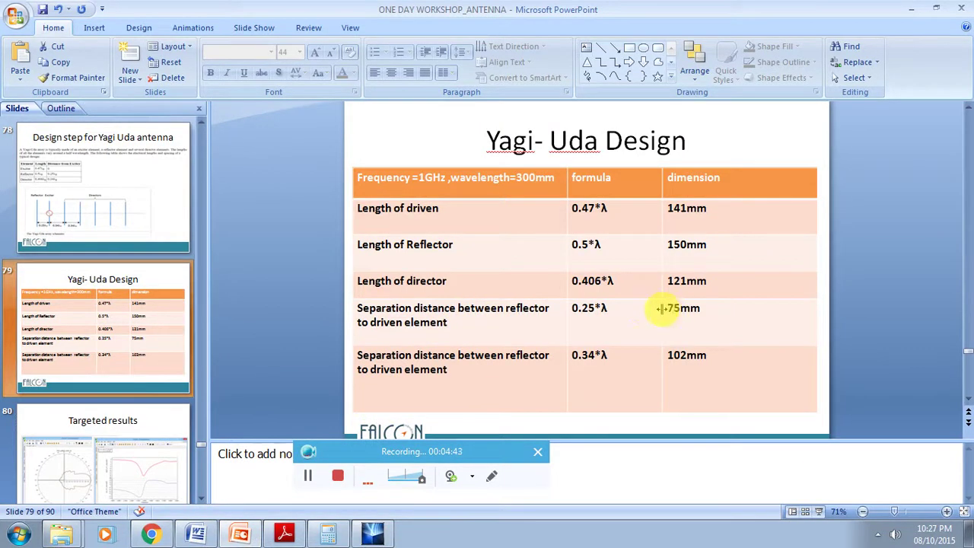
{"action": "left_click", "coordinate": [370, 535]}
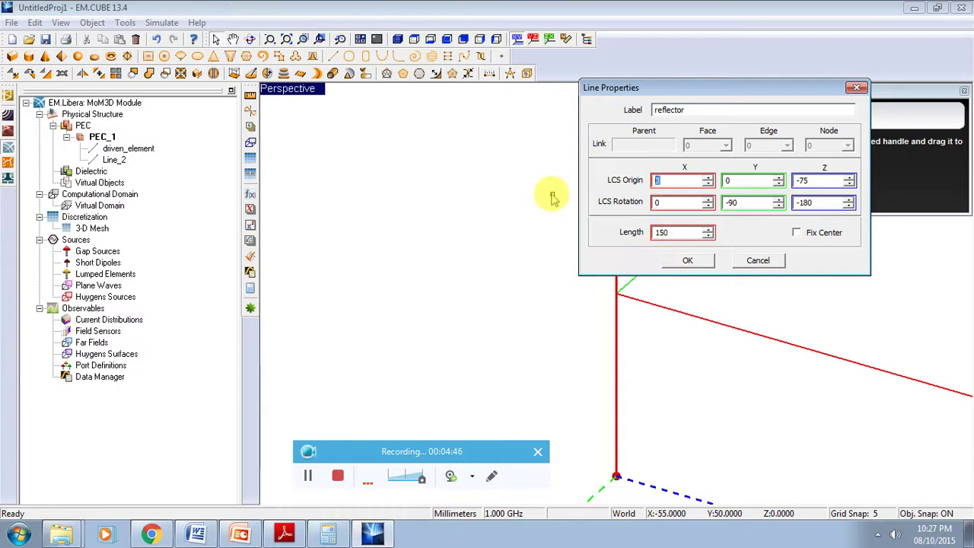
{"action": "type", "text": "75"}
{"action": "left_click", "coordinate": [689, 261]}
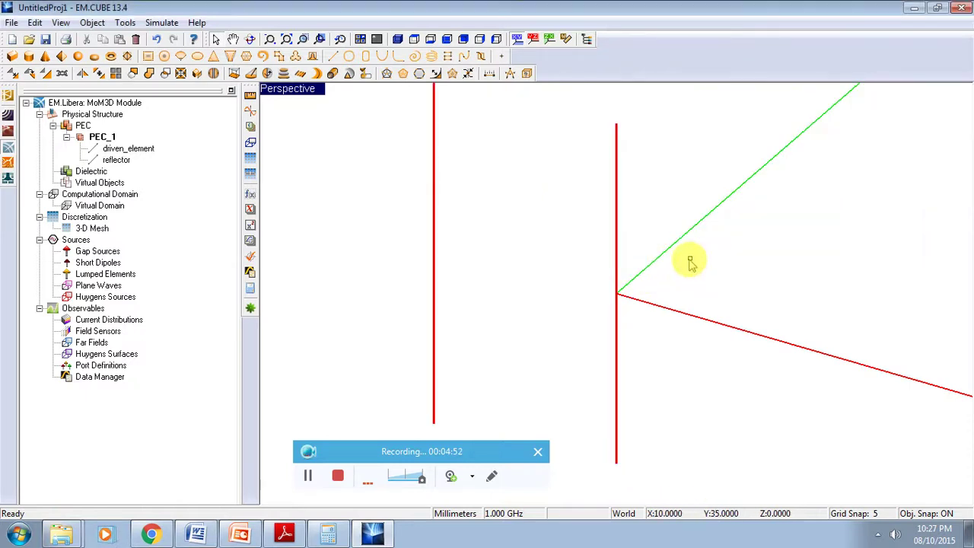
Draw a third line from the lower to the upper end of the driven element and label it director.
{"action": "left_click_drag", "start_coordinate": [572, 295], "coordinate": [577, 294]}
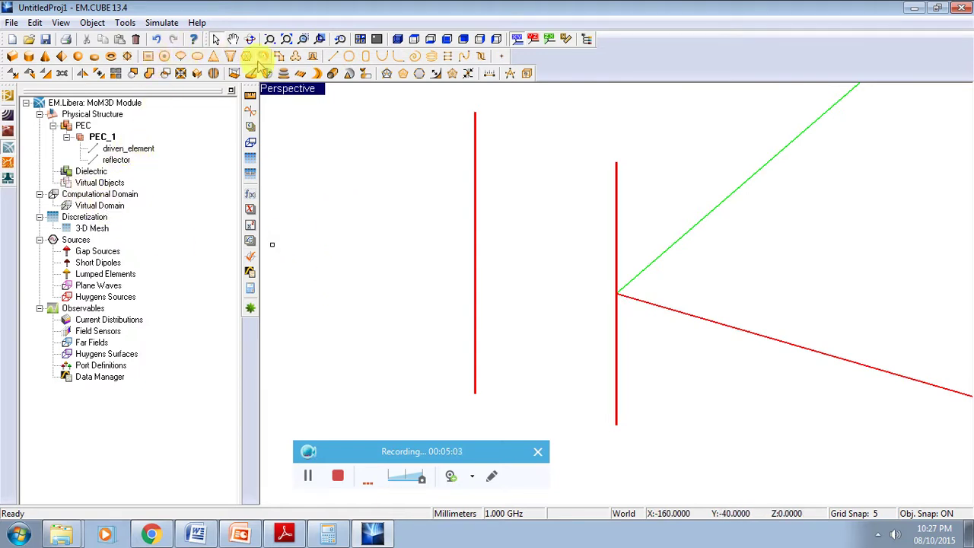
{"action": "left_click", "coordinate": [332, 56]}
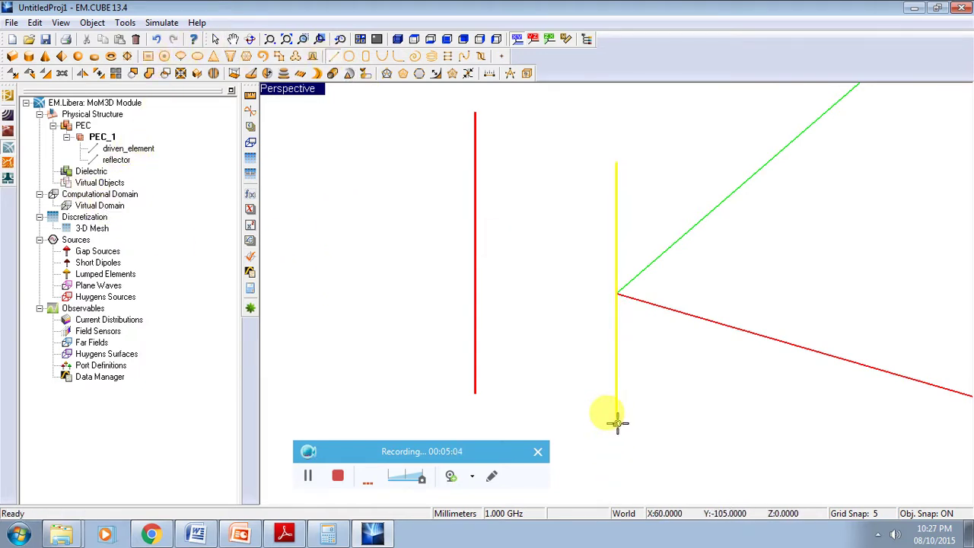
{"action": "left_click", "coordinate": [617, 423]}
{"action": "left_click", "coordinate": [617, 167]}
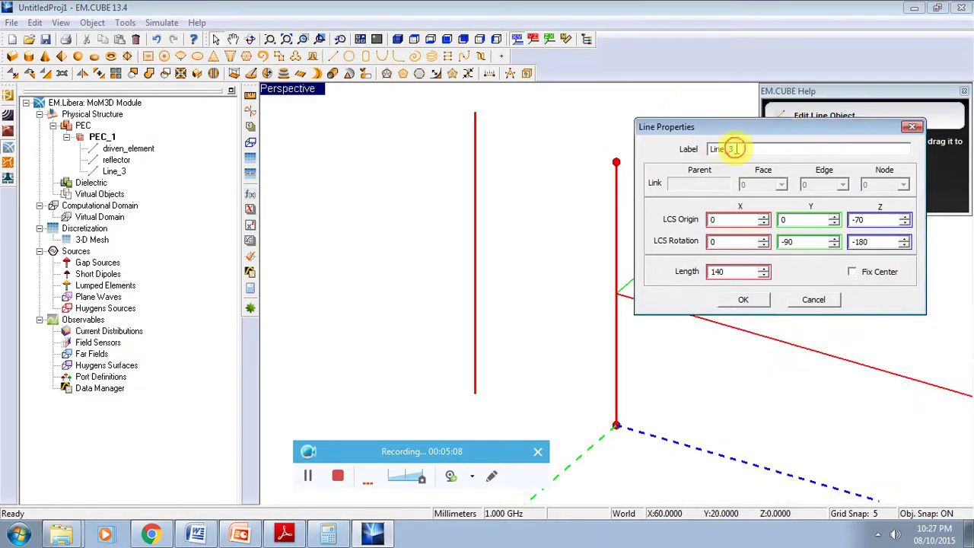
{"action": "type", "text": "director"}
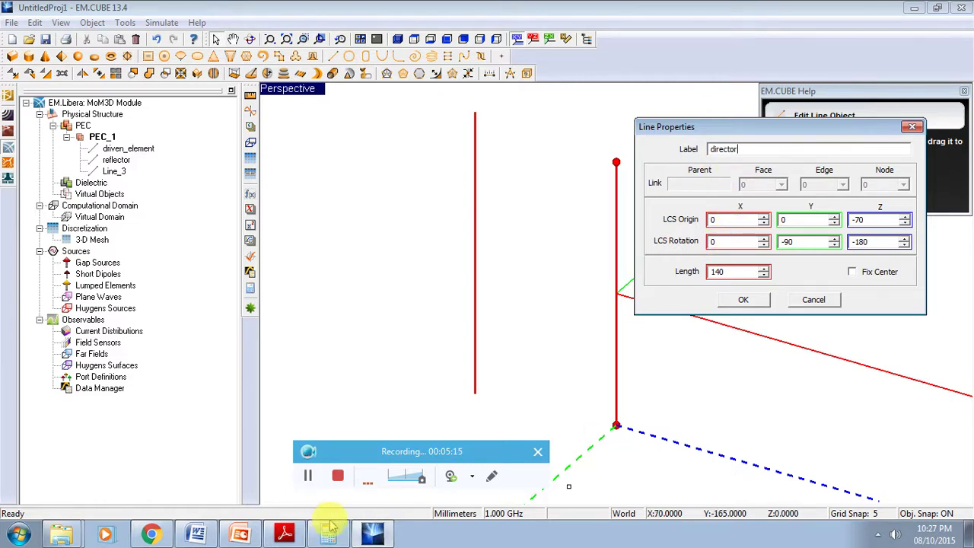
Consult the director length and separation on the Yagi-Uda slide in PowerPoint, and set the director's length to 120 mm.
{"action": "left_click", "coordinate": [240, 534]}
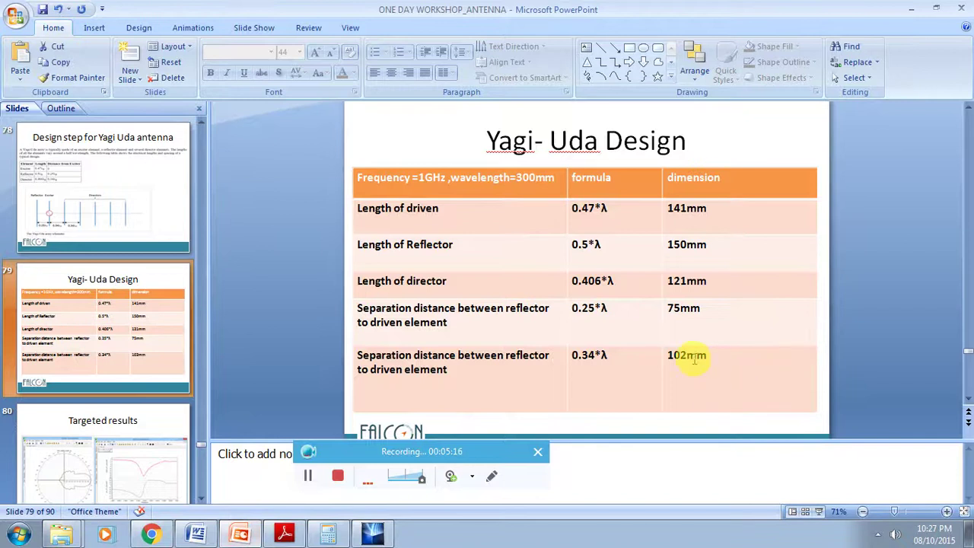
{"action": "left_click", "coordinate": [240, 536]}
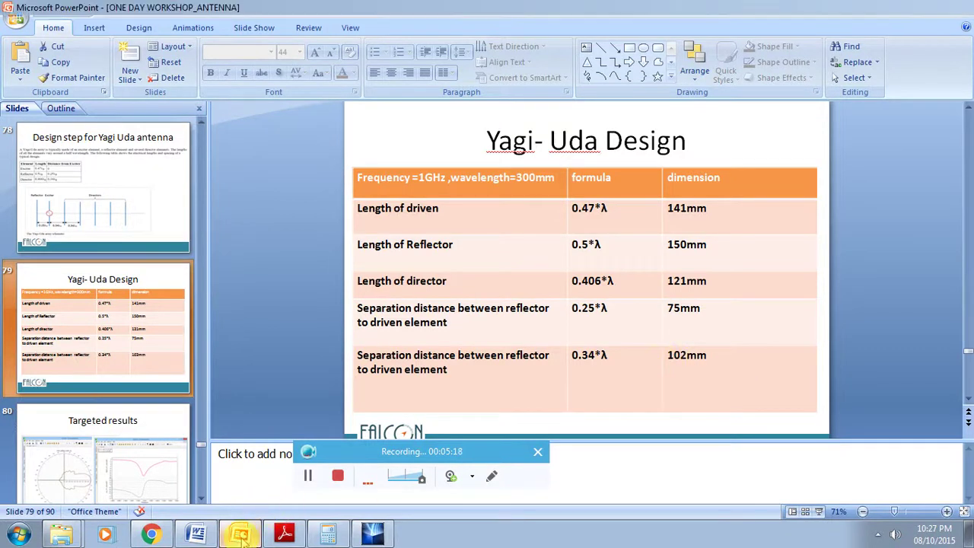
{"action": "left_click", "coordinate": [240, 536]}
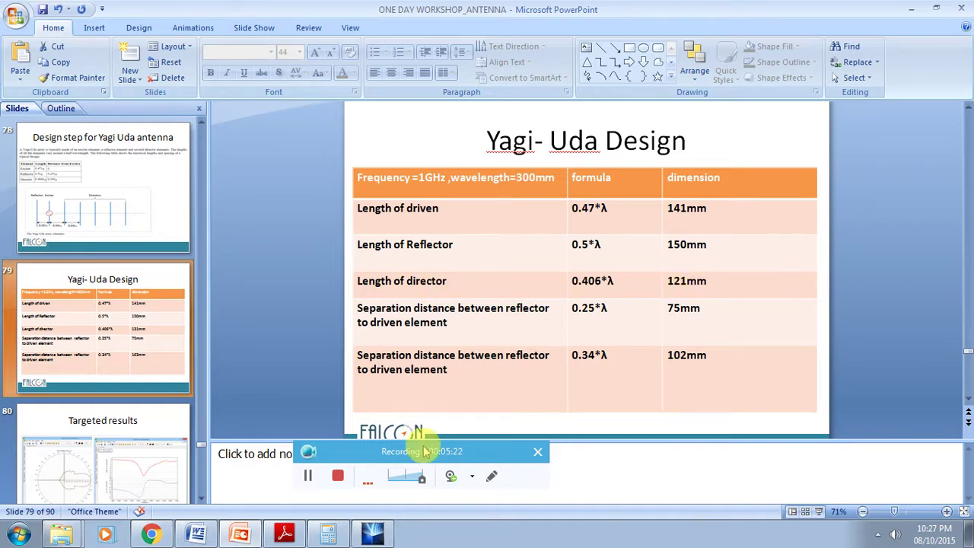
{"action": "left_click", "coordinate": [255, 536]}
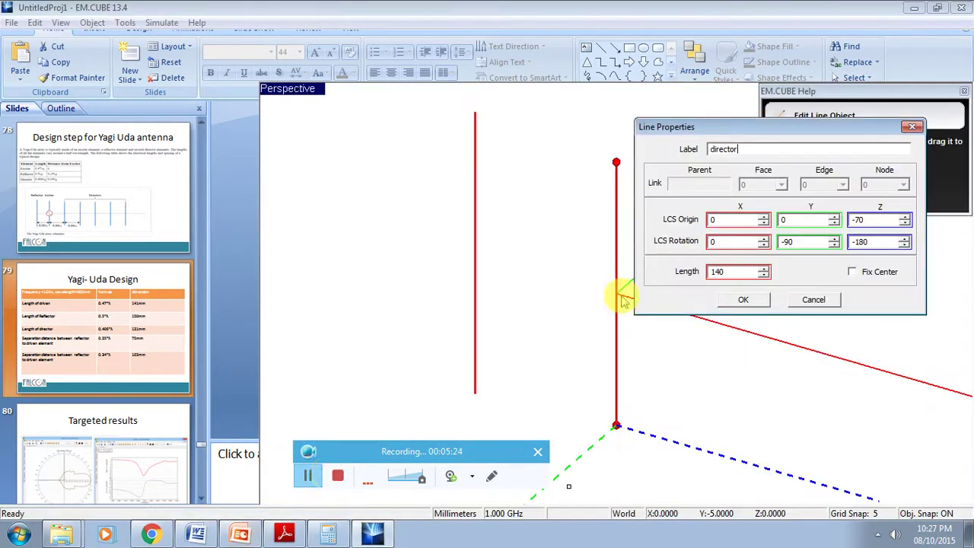
{"action": "double_click", "coordinate": [721, 272]}
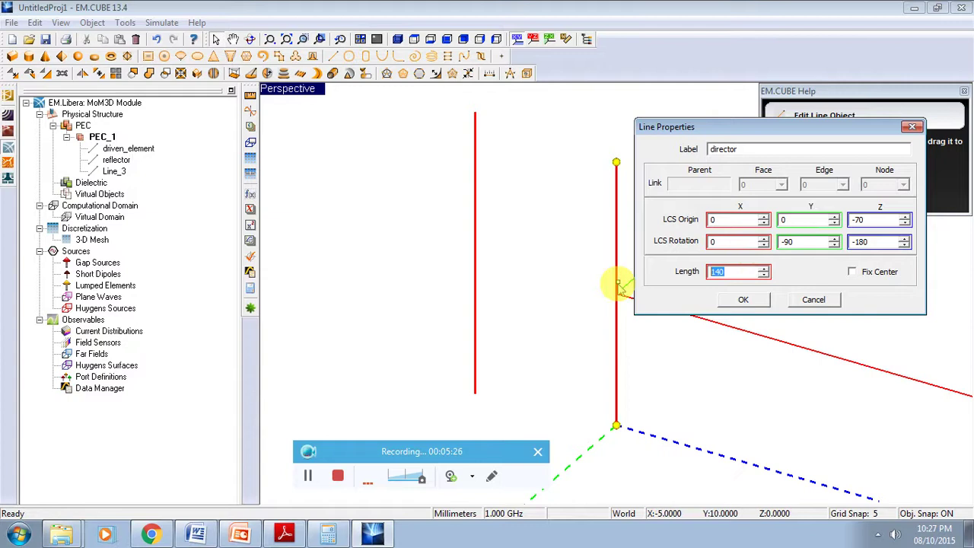
{"action": "type", "text": "12"}
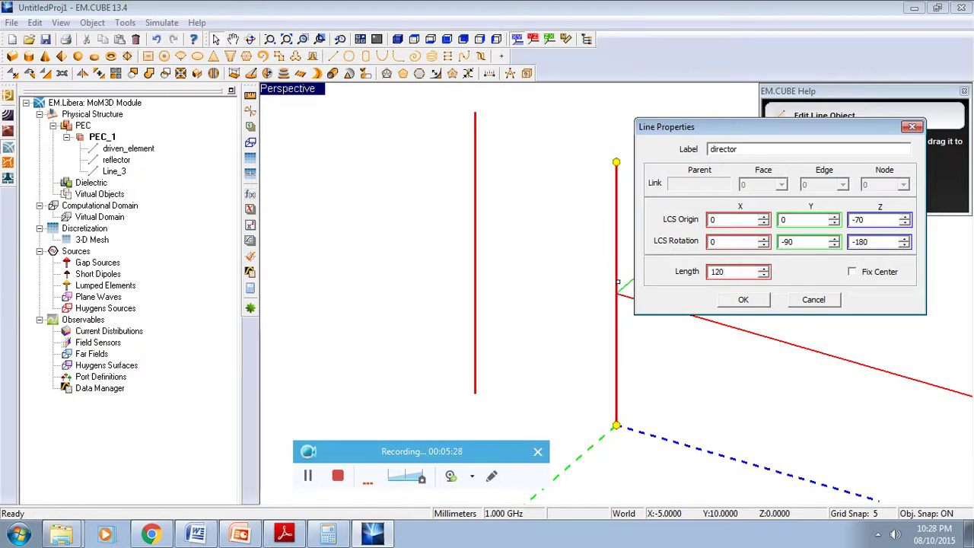
Position the director with an LCS origin of X 102 and Z -60.
{"action": "double_click", "coordinate": [722, 220]}
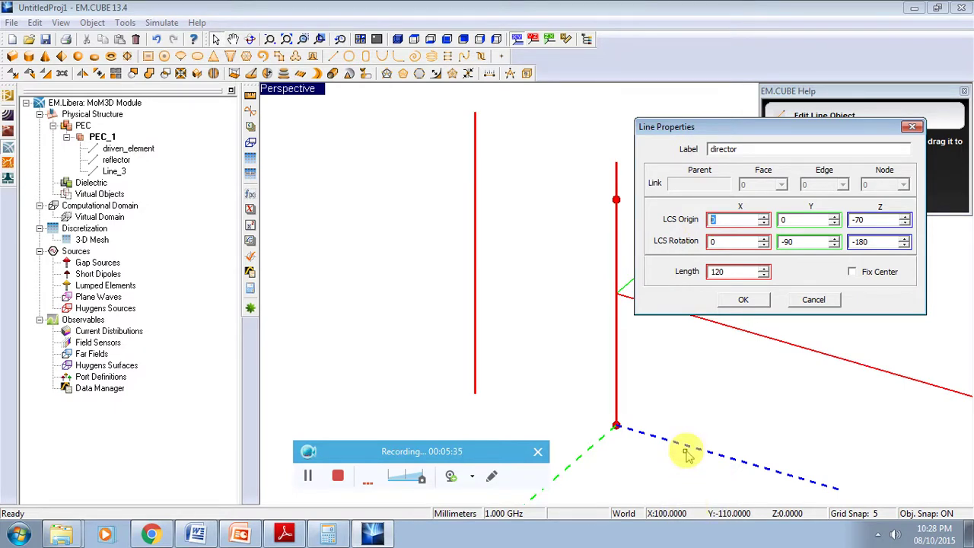
{"action": "type", "text": "102"}
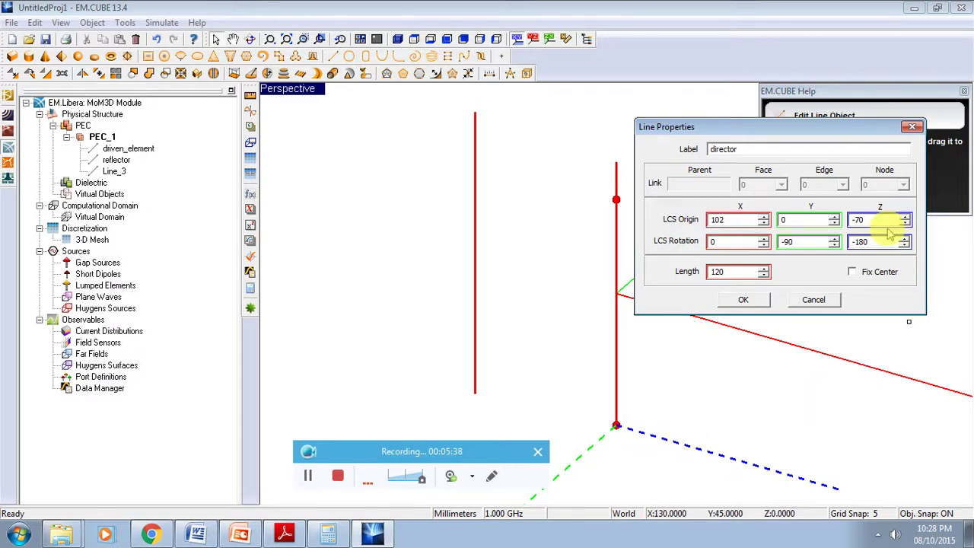
{"action": "left_click", "coordinate": [874, 219]}
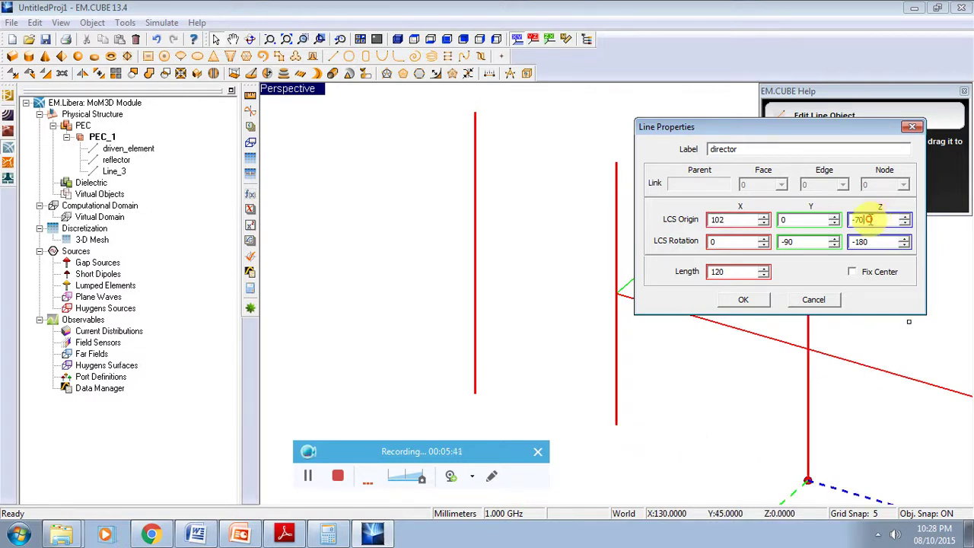
{"action": "key", "text": "BackSpace"}
{"action": "key", "text": "BackSpace"}
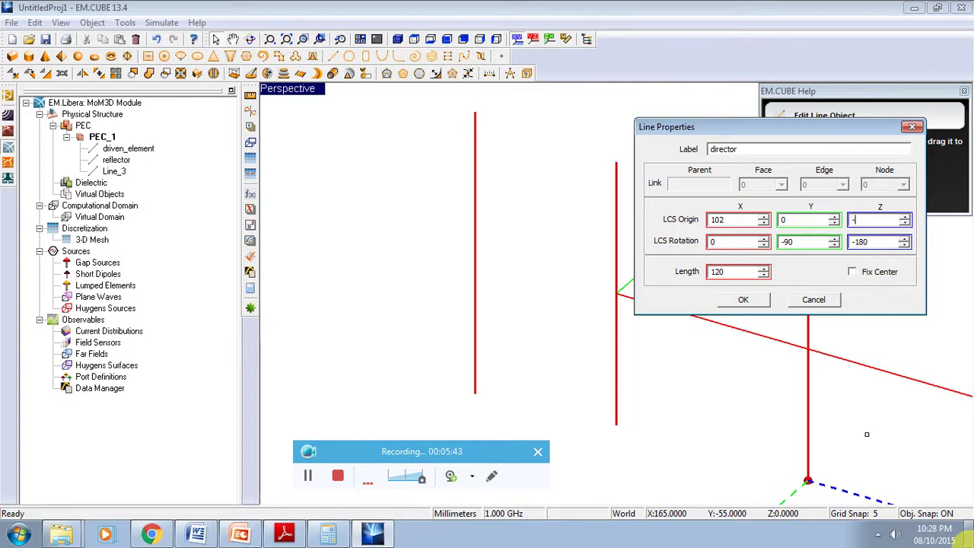
{"action": "type", "text": "60"}
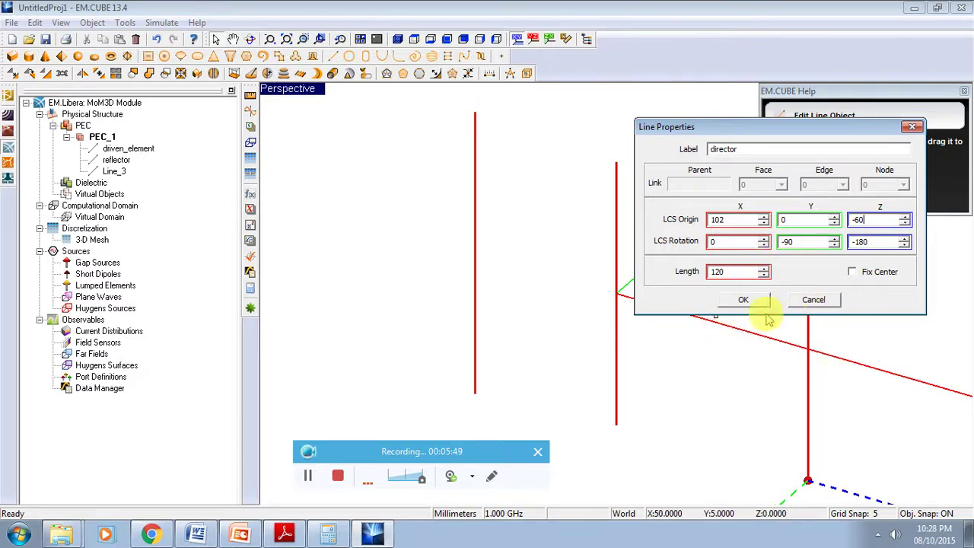
{"action": "left_click", "coordinate": [746, 300]}
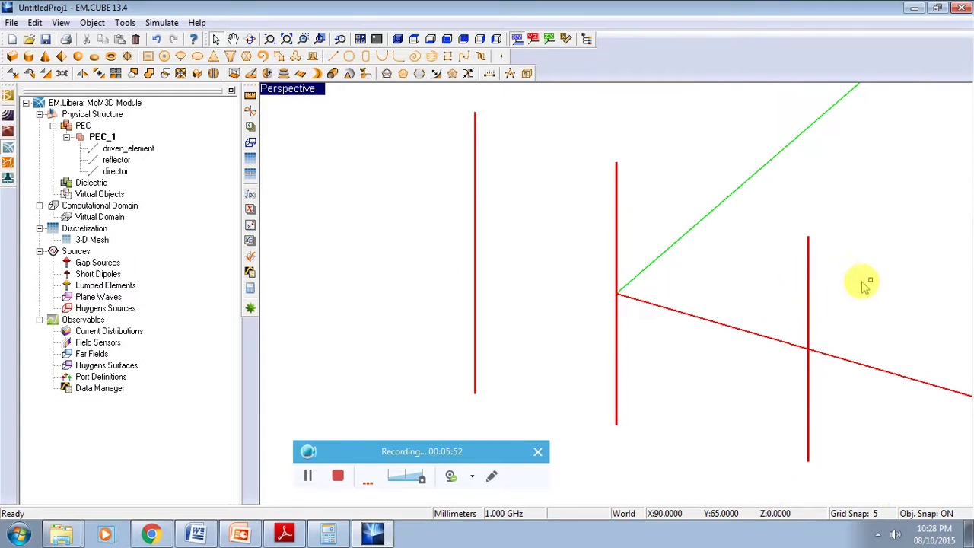
Start an Array of the director line with an element count of 1 in both Y and Z.
{"action": "left_click", "coordinate": [808, 285]}
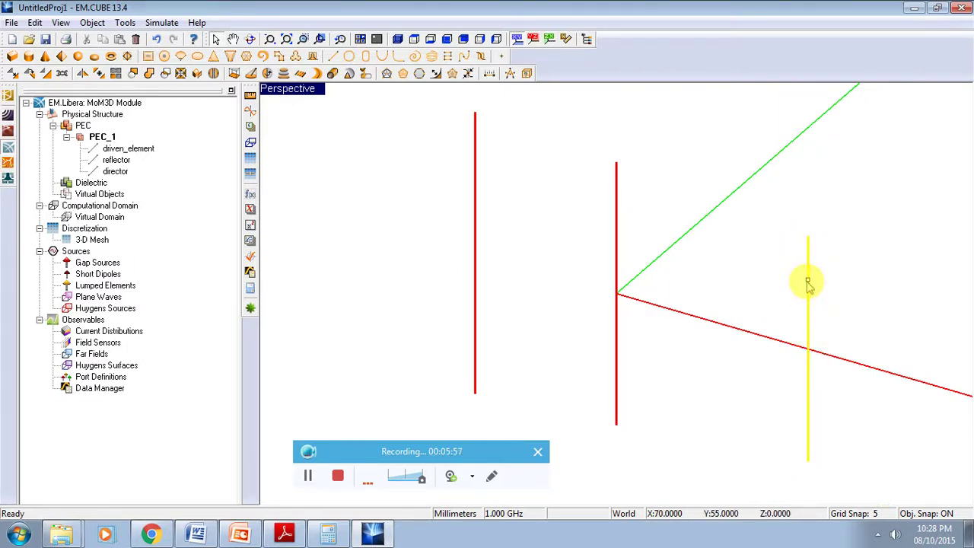
{"action": "right_click", "coordinate": [808, 284]}
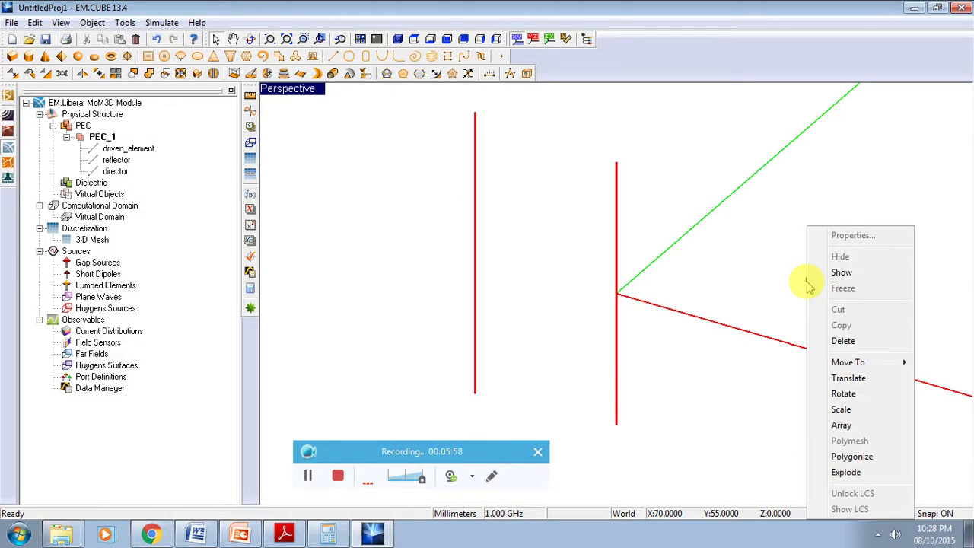
{"action": "left_click", "coordinate": [859, 426]}
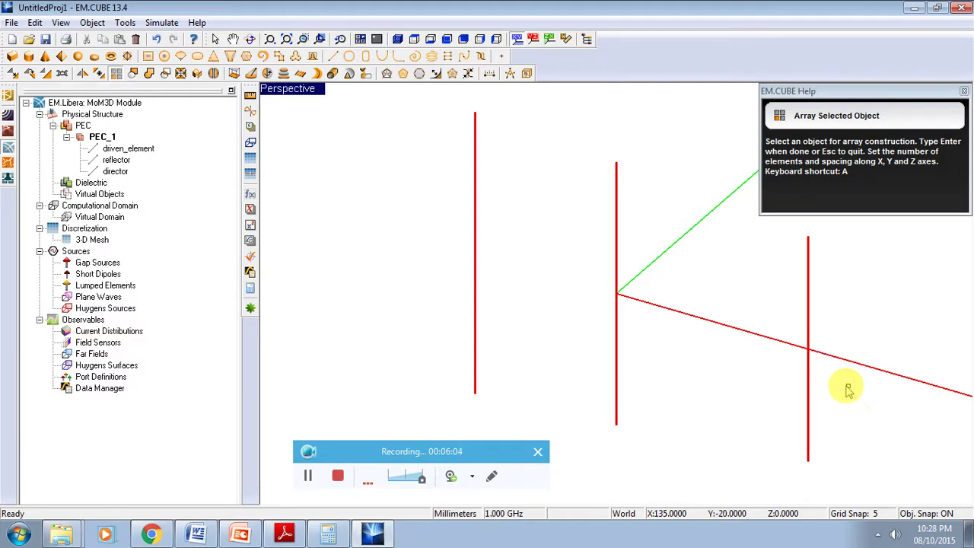
{"action": "left_click", "coordinate": [809, 303]}
{"action": "key", "text": "Return"}
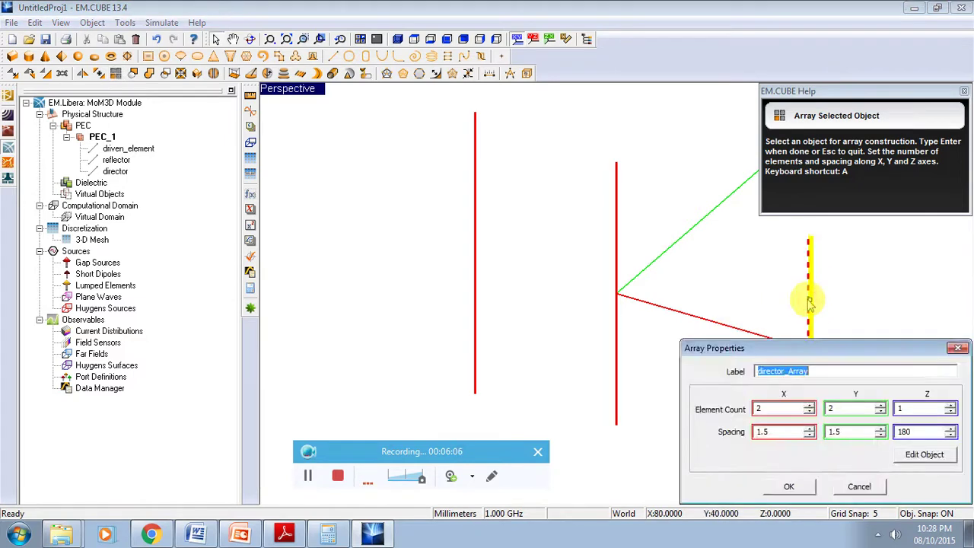
{"action": "left_click_drag", "start_coordinate": [822, 348], "coordinate": [456, 197]}
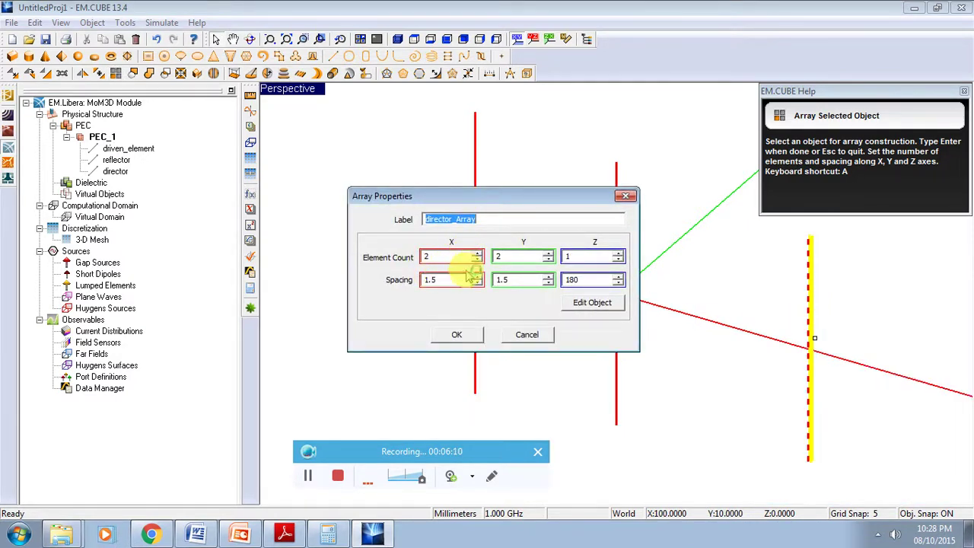
{"action": "left_click", "coordinate": [497, 257]}
{"action": "left_click", "coordinate": [548, 254]}
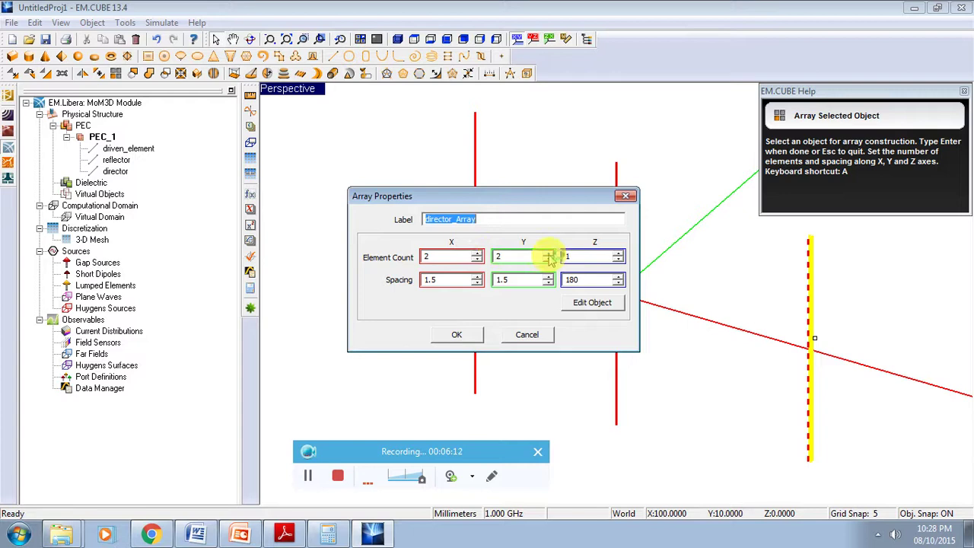
{"action": "left_click", "coordinate": [547, 254]}
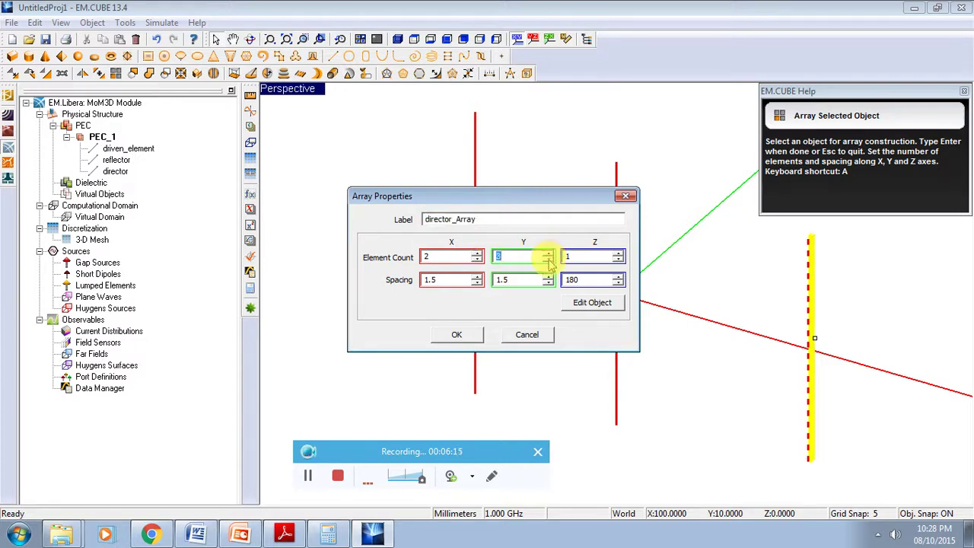
{"action": "left_click", "coordinate": [616, 259]}
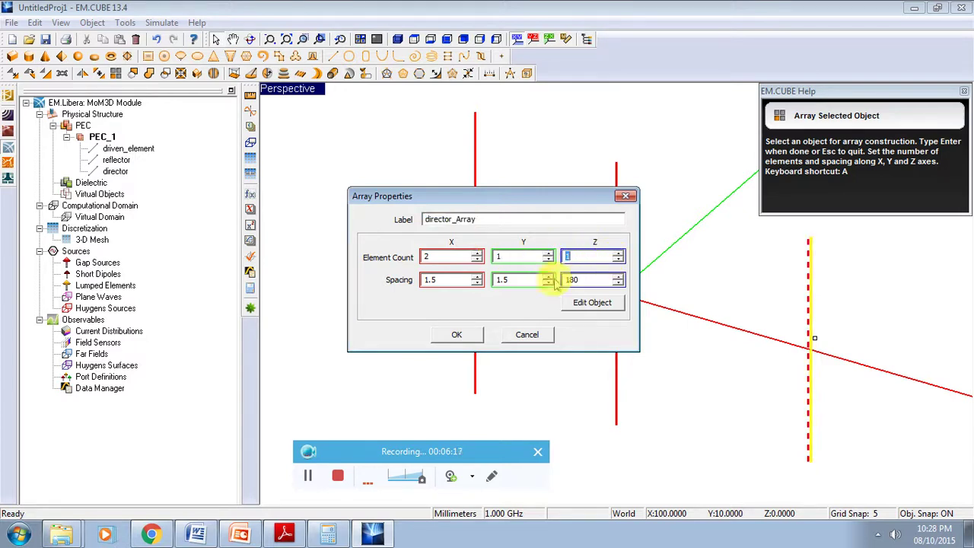
Array the director with 4 elements along X, spaced 102 mm in X and 0 in Y and Z.
{"action": "left_click", "coordinate": [476, 260]}
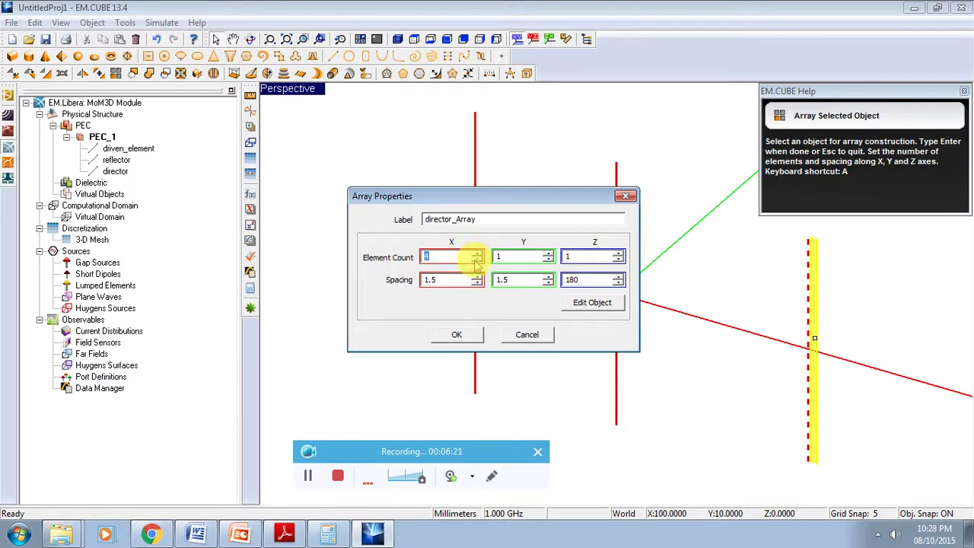
{"action": "type", "text": "4"}
{"action": "left_click_drag", "start_coordinate": [449, 280], "coordinate": [355, 285]}
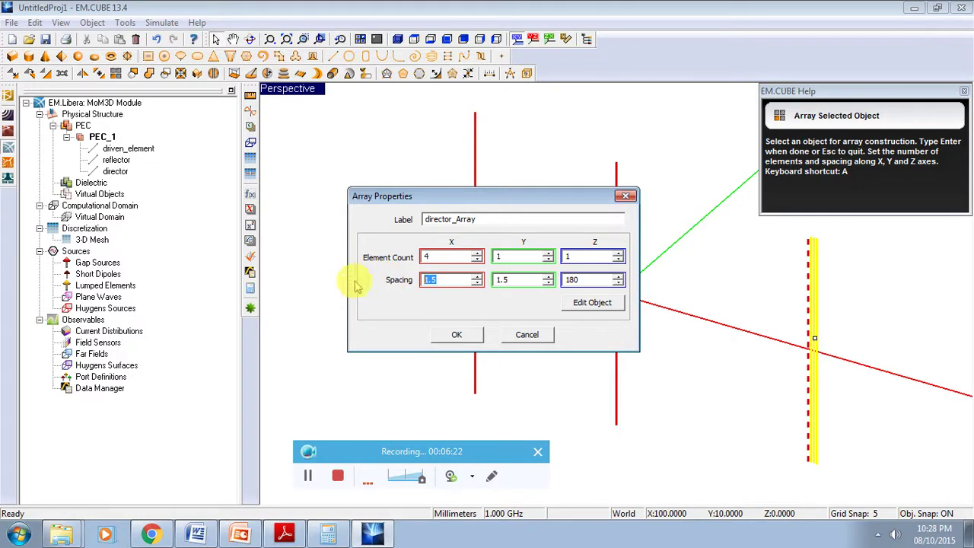
{"action": "type", "text": "102"}
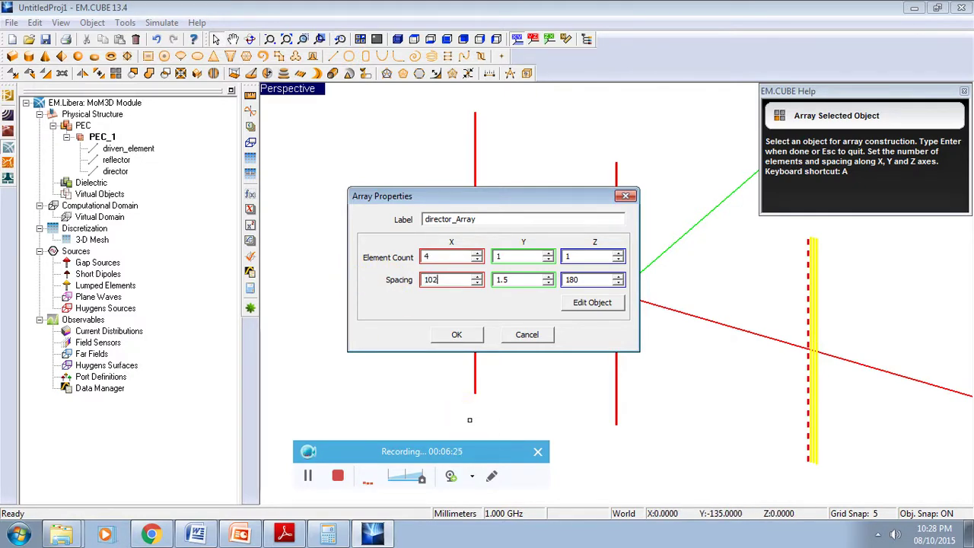
{"action": "left_click_drag", "start_coordinate": [526, 280], "coordinate": [417, 280]}
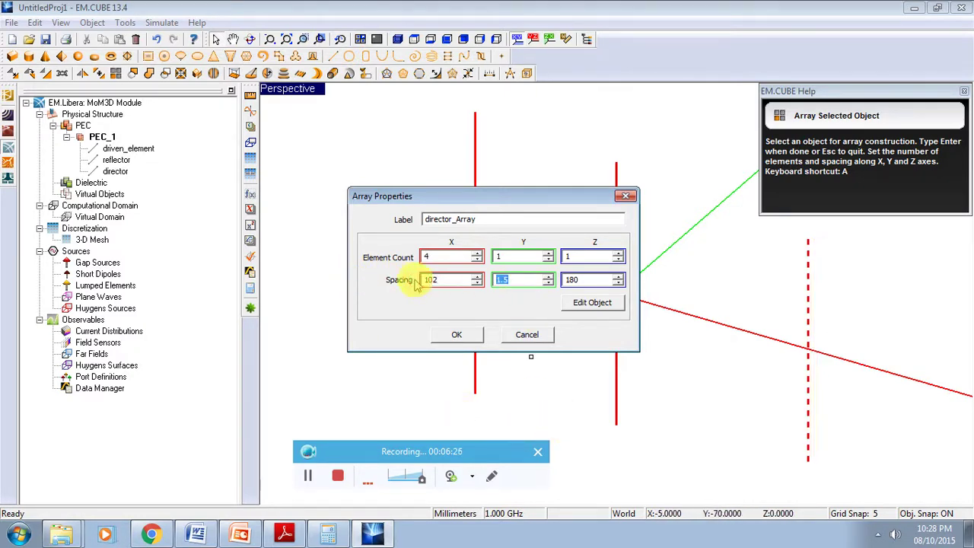
{"action": "type", "text": "0"}
{"action": "left_click_drag", "start_coordinate": [585, 282], "coordinate": [495, 279]}
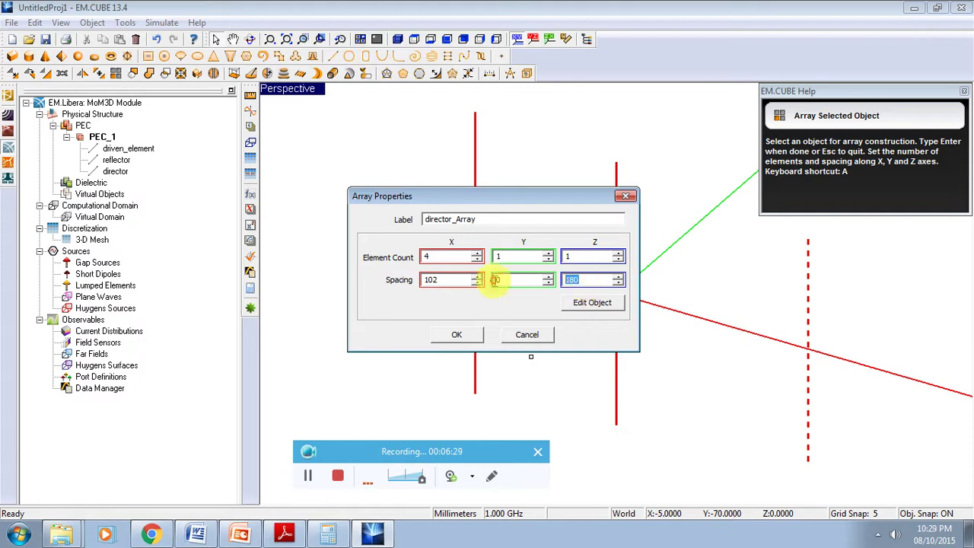
{"action": "type", "text": "0"}
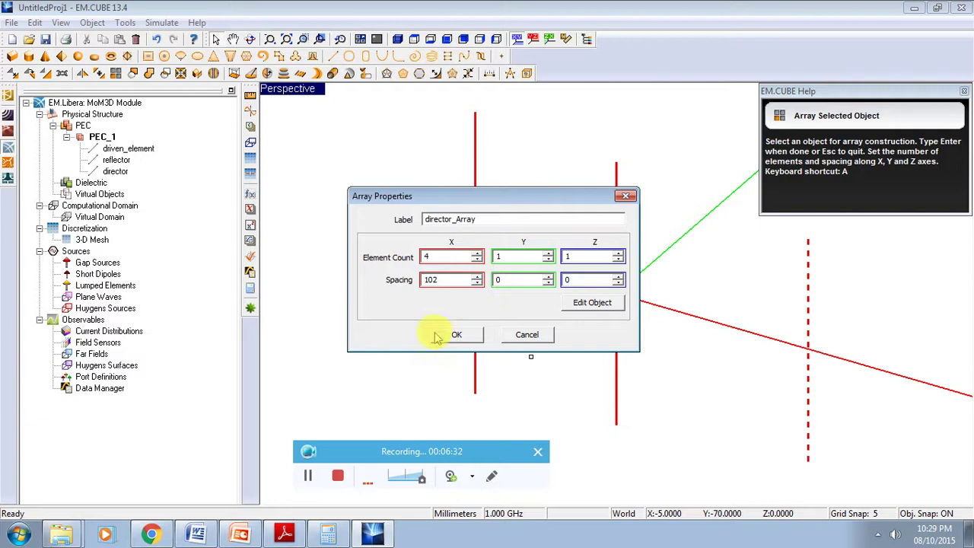
{"action": "left_click", "coordinate": [458, 336]}
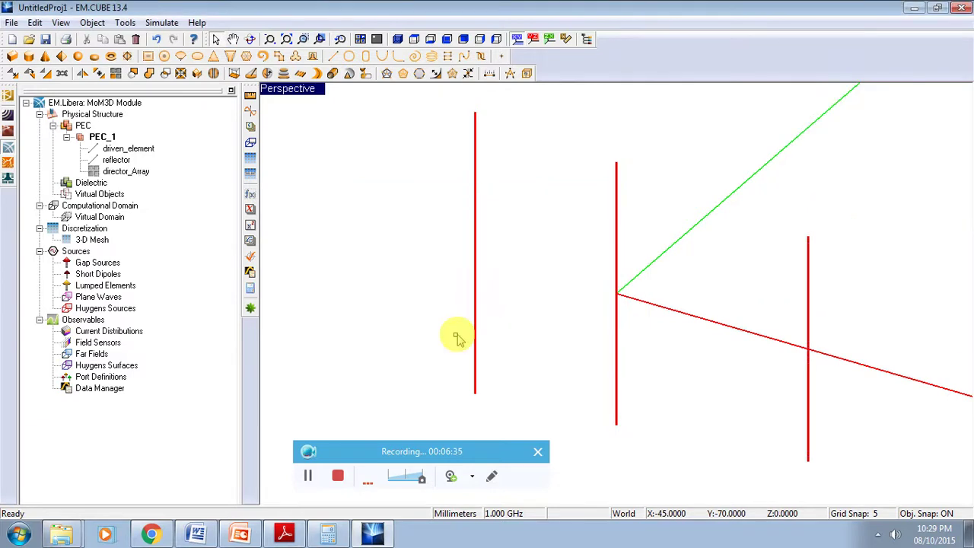
{"action": "scroll", "coordinate": [505, 300], "scroll_direction": "down", "scroll_amount": 3}
{"action": "scroll", "coordinate": [508, 309], "scroll_direction": "down", "scroll_amount": 3}
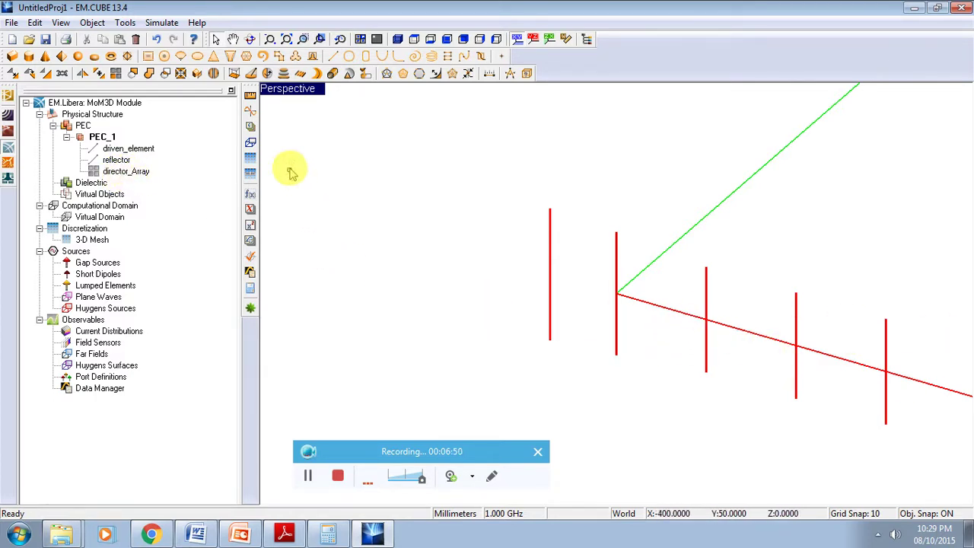
Set the MoM3D mesh density to 50 cells per effective wavelength and generate the Regular Wireframe mesh.
{"action": "left_click", "coordinate": [250, 176]}
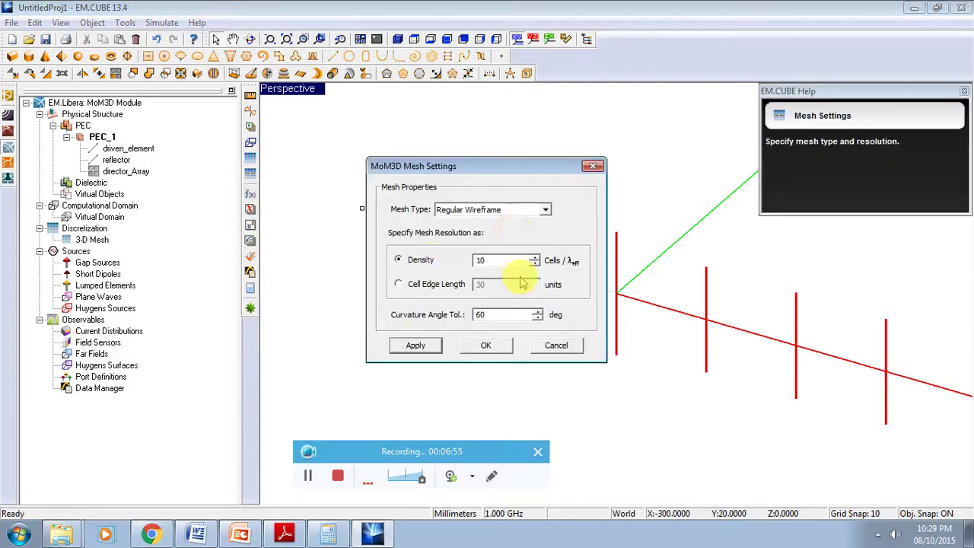
{"action": "double_click", "coordinate": [491, 260]}
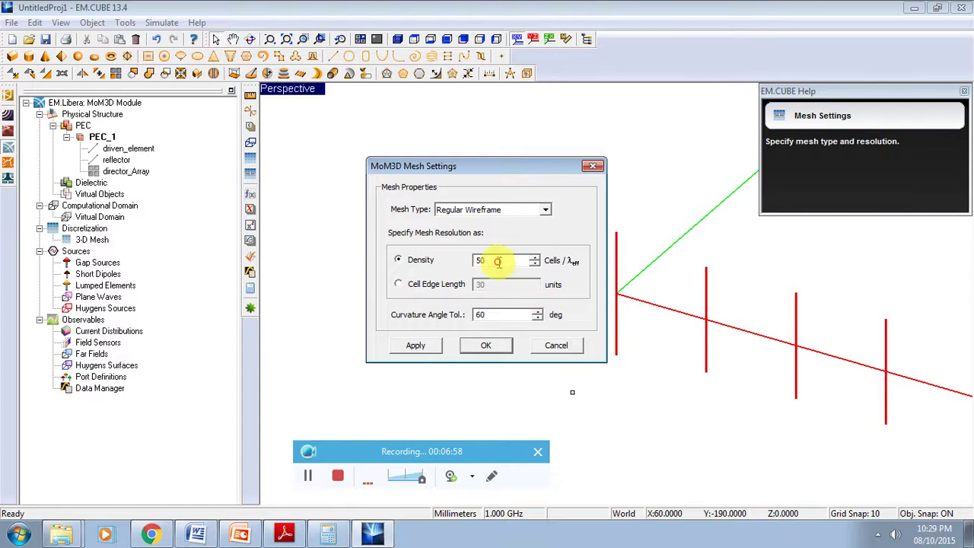
{"action": "left_click_drag", "start_coordinate": [497, 261], "coordinate": [457, 266]}
{"action": "left_click_drag", "start_coordinate": [494, 263], "coordinate": [446, 261]}
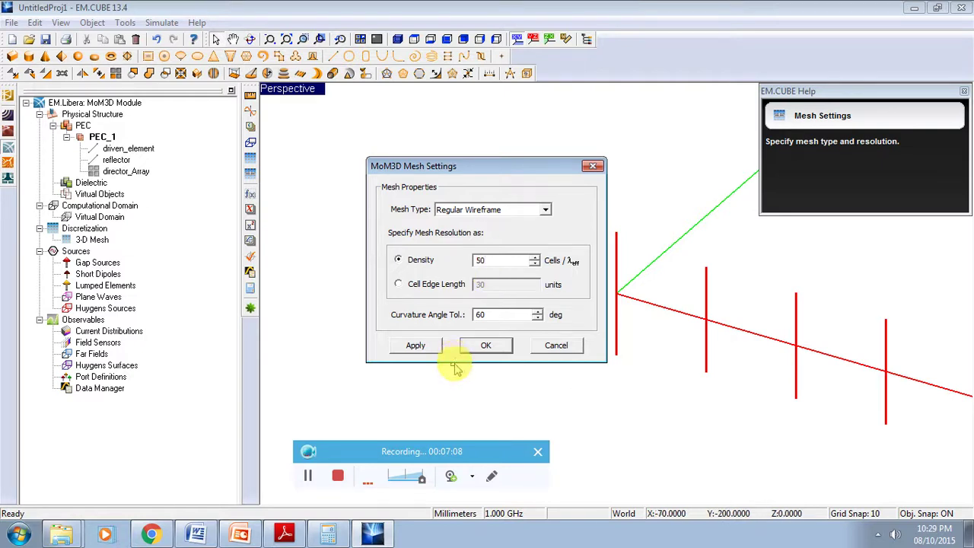
{"action": "left_click", "coordinate": [415, 346]}
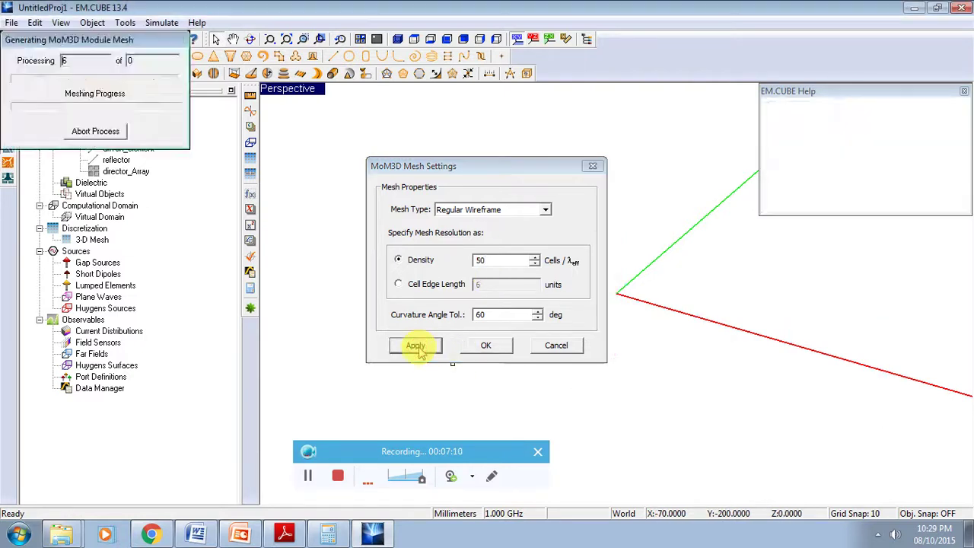
{"action": "left_click", "coordinate": [486, 346]}
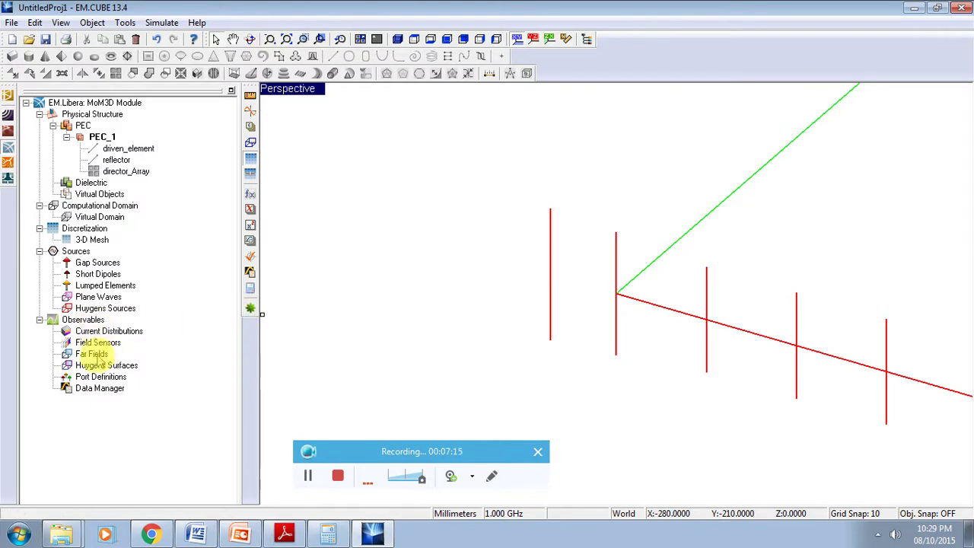
Insert a gap source on the driven_element line, keeping the +Z direction and the 70 mm offset.
{"action": "right_click", "coordinate": [119, 264]}
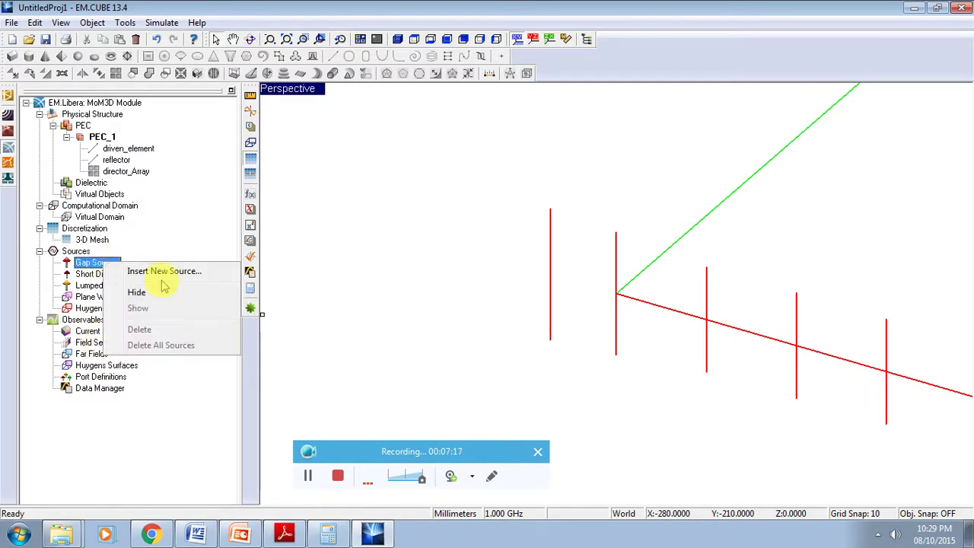
{"action": "left_click", "coordinate": [164, 271]}
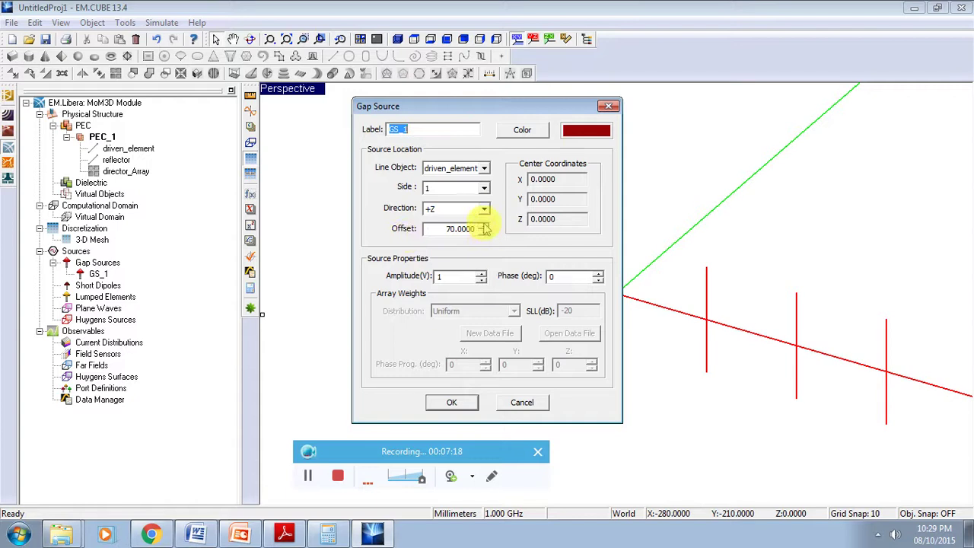
{"action": "left_click", "coordinate": [483, 169]}
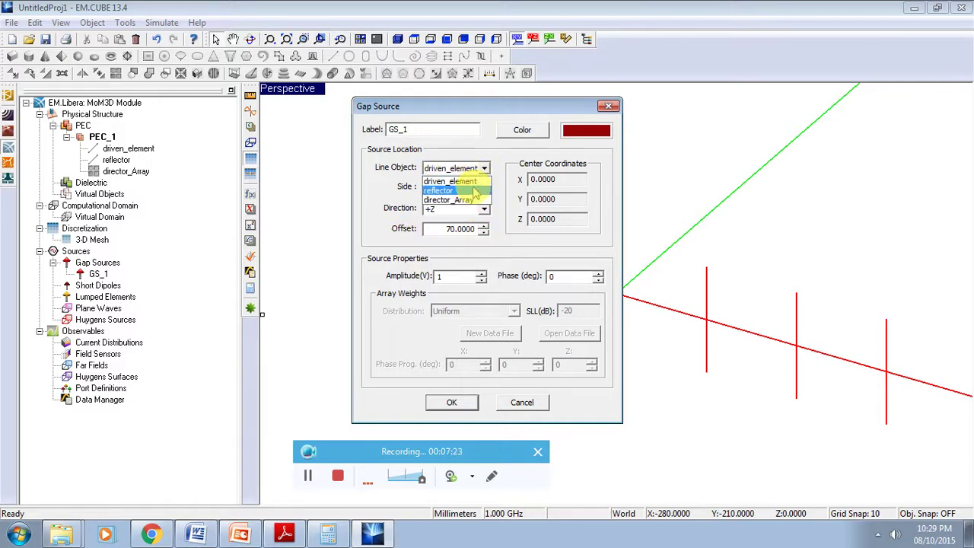
{"action": "left_click", "coordinate": [472, 182]}
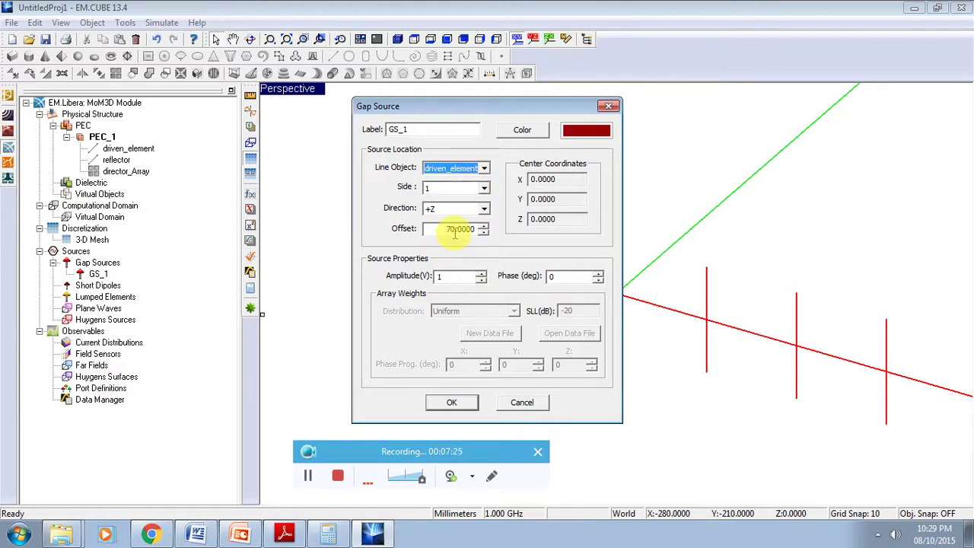
{"action": "left_click_drag", "start_coordinate": [440, 231], "coordinate": [478, 231]}
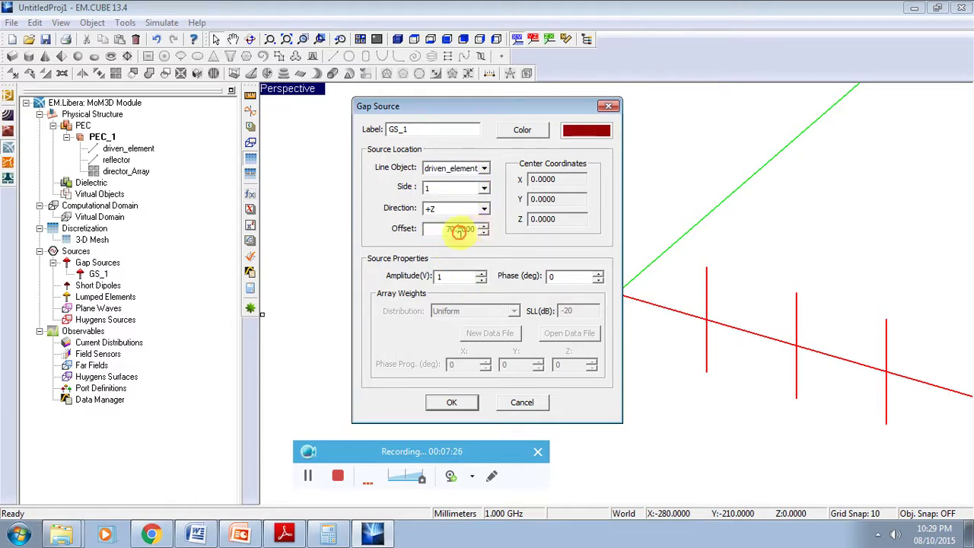
{"action": "left_click", "coordinate": [459, 232]}
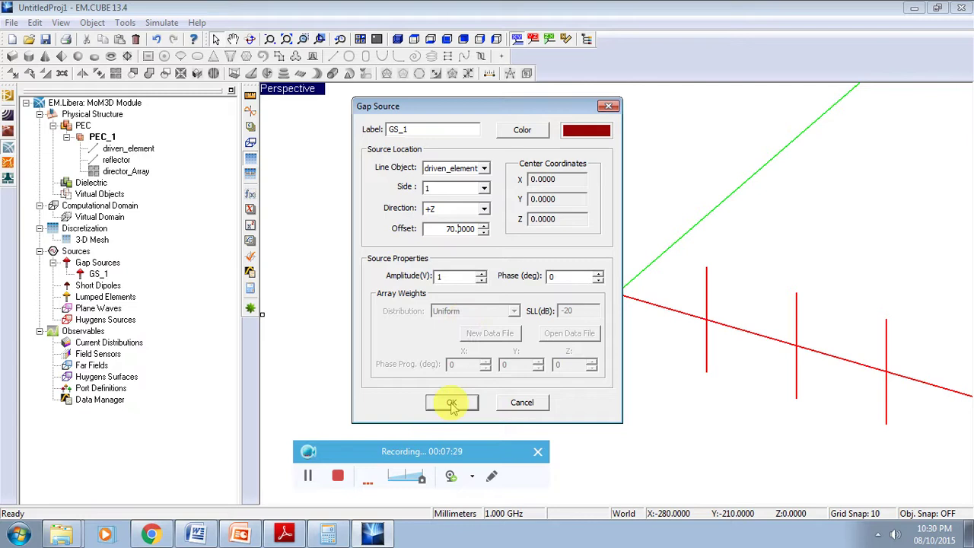
{"action": "left_click", "coordinate": [451, 402]}
{"action": "scroll", "coordinate": [618, 295], "scroll_direction": "up", "scroll_amount": 1}
{"action": "scroll", "coordinate": [626, 307], "scroll_direction": "up", "scroll_amount": 5}
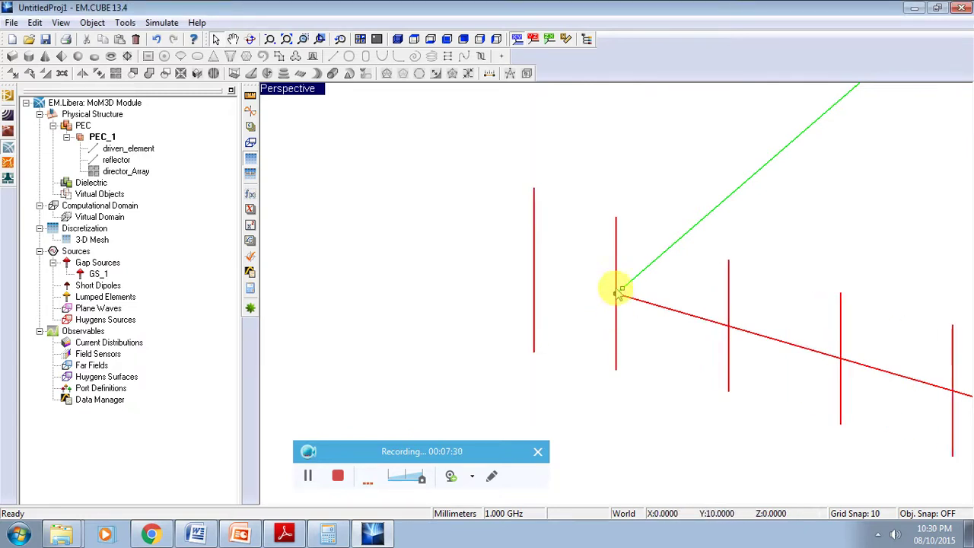
{"action": "scroll", "coordinate": [628, 313], "scroll_direction": "up", "scroll_amount": 2}
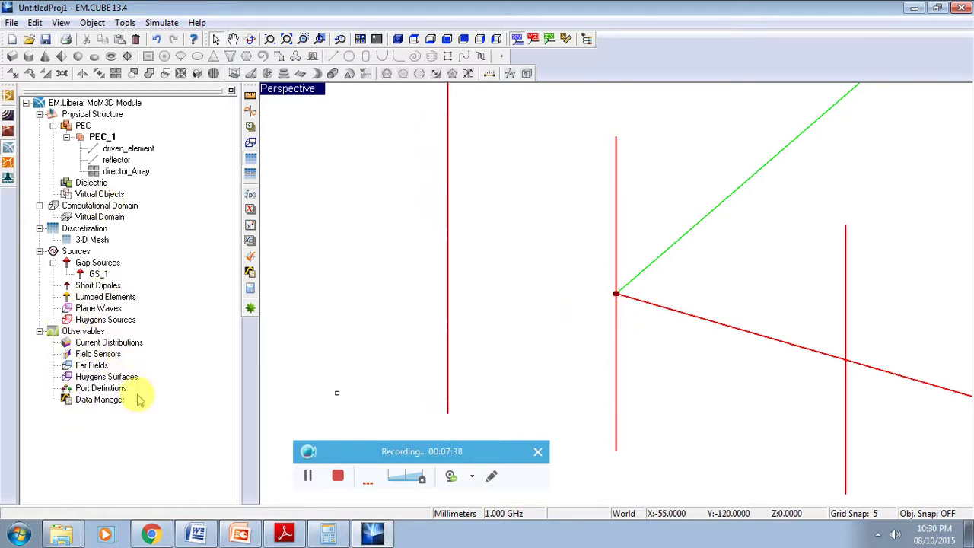
Add a radiation pattern observable that includes Directive Gain, Half-Power Beam Width and Front-to-Back Ratio.
{"action": "right_click", "coordinate": [100, 365]}
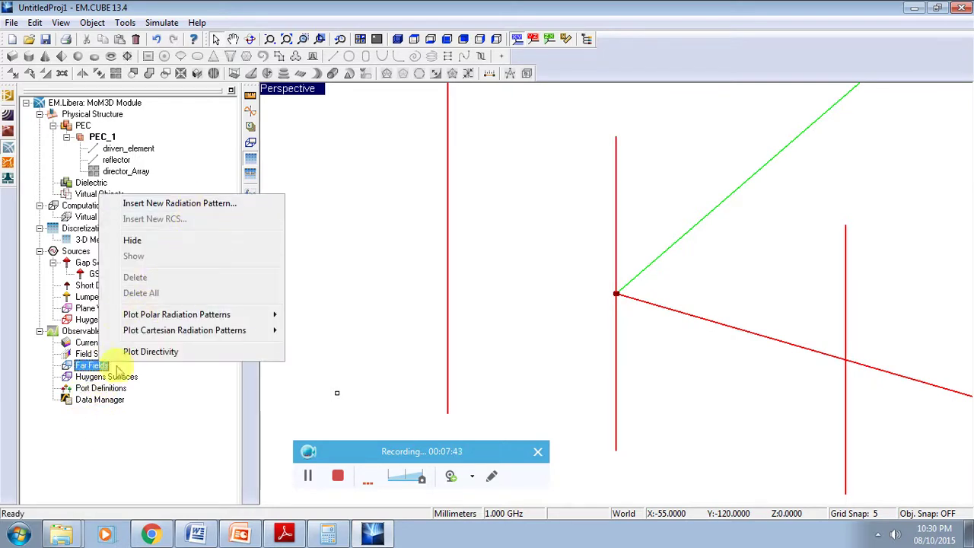
{"action": "left_click", "coordinate": [167, 202]}
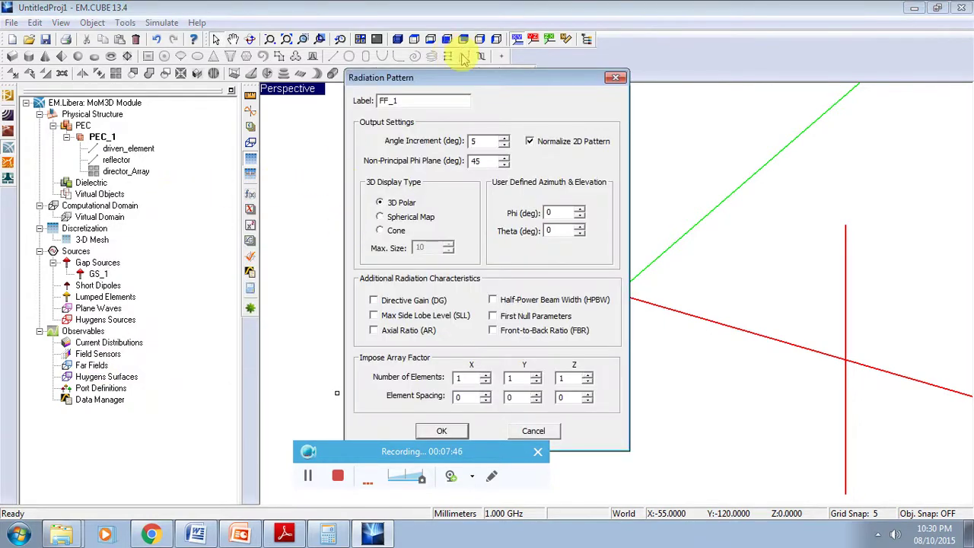
{"action": "left_click_drag", "start_coordinate": [461, 72], "coordinate": [461, 9]}
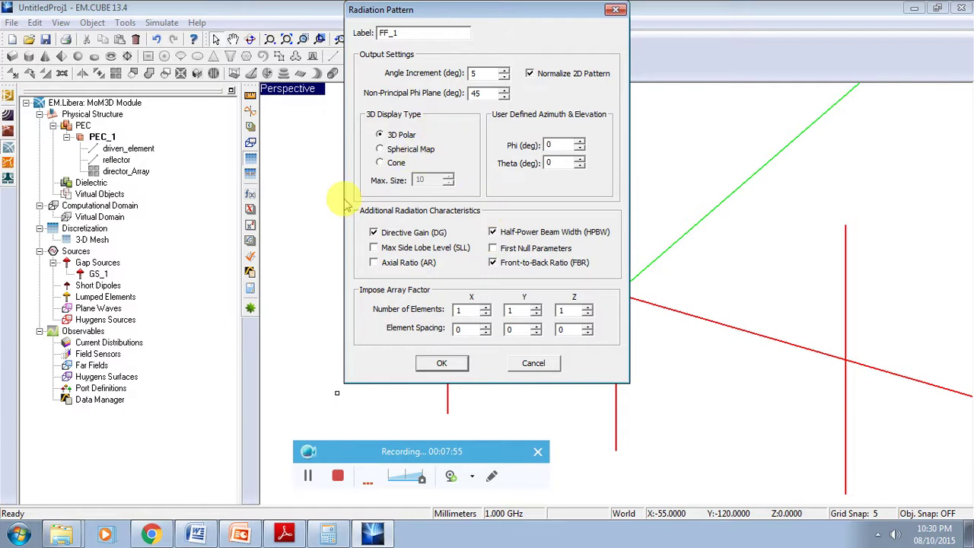
{"action": "left_click", "coordinate": [441, 363]}
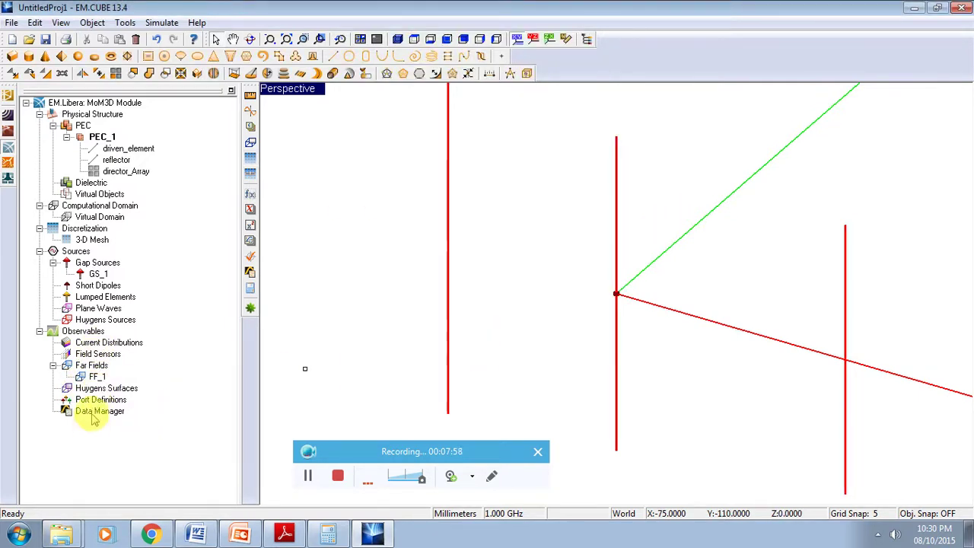
Add a current distribution observable with Wire output and Electric Current (J) display.
{"action": "right_click", "coordinate": [107, 344]}
{"action": "left_click", "coordinate": [178, 354]}
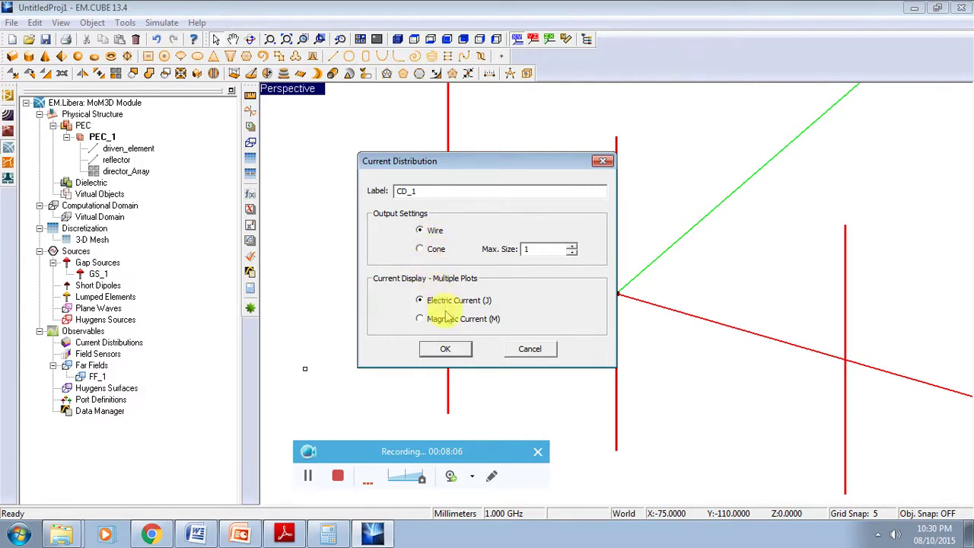
{"action": "left_click", "coordinate": [445, 350]}
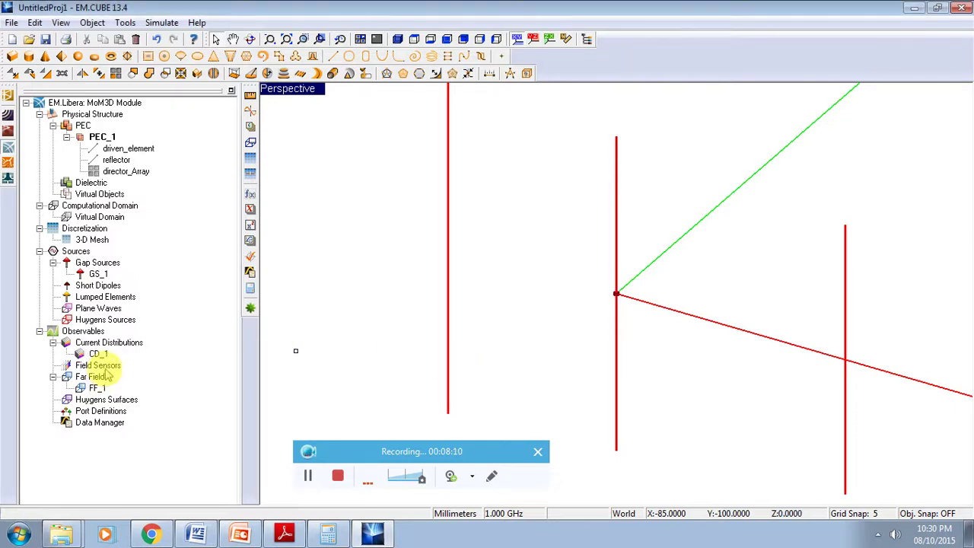
Insert a port definition that assigns the gap source to a port with 50 ohm impedance.
{"action": "right_click", "coordinate": [112, 411]}
{"action": "left_click", "coordinate": [185, 282]}
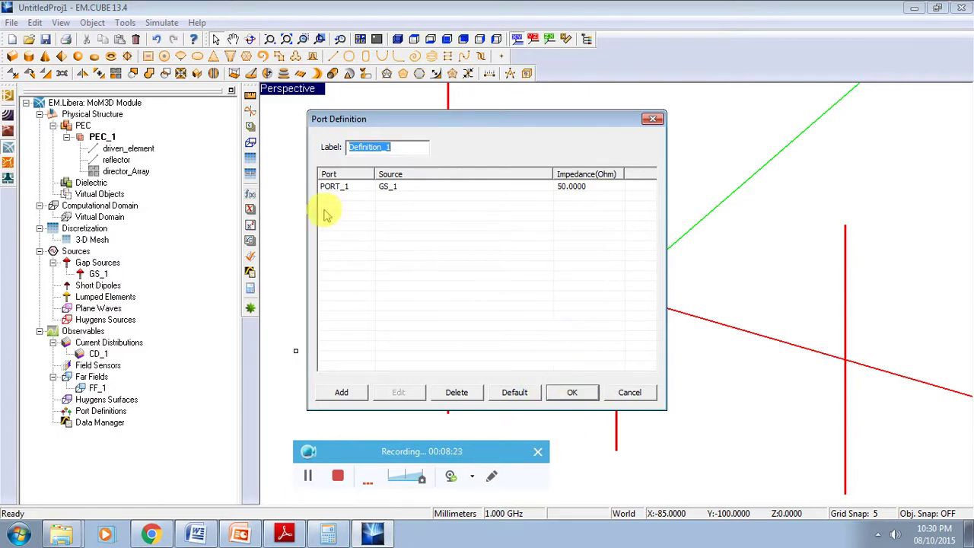
{"action": "left_click", "coordinate": [572, 392]}
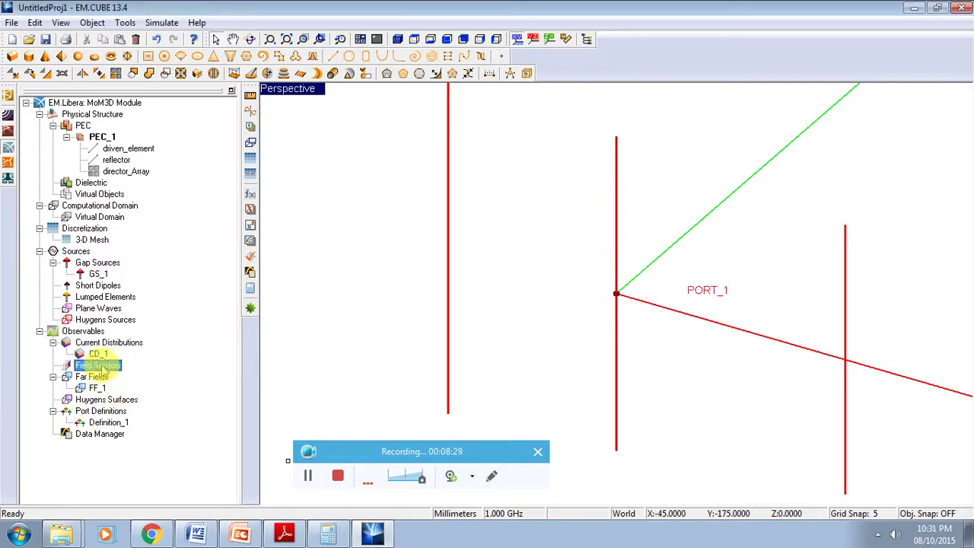
Insert a new field sensor observable and set its plane direction to Y.
{"action": "right_click", "coordinate": [103, 368]}
{"action": "left_click", "coordinate": [191, 374]}
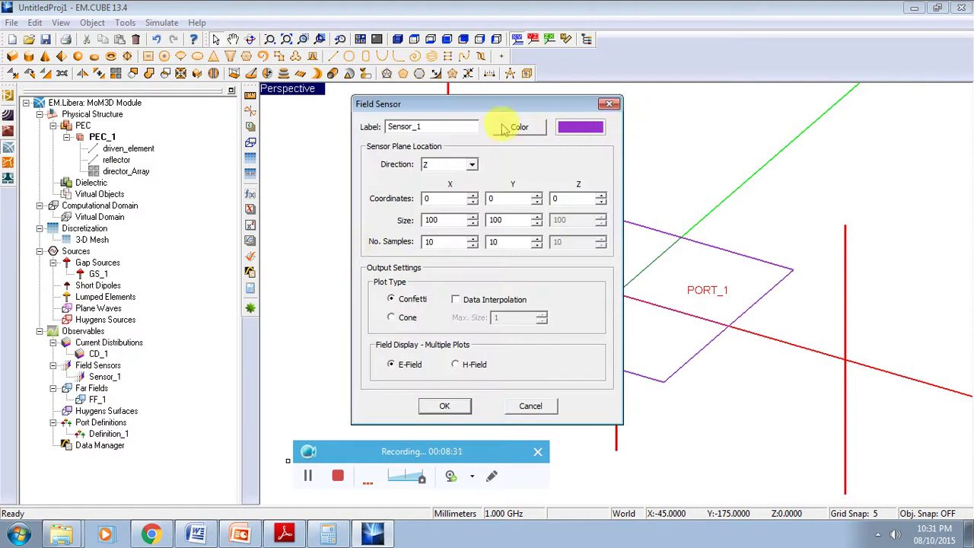
{"action": "left_click_drag", "start_coordinate": [493, 114], "coordinate": [161, 127]}
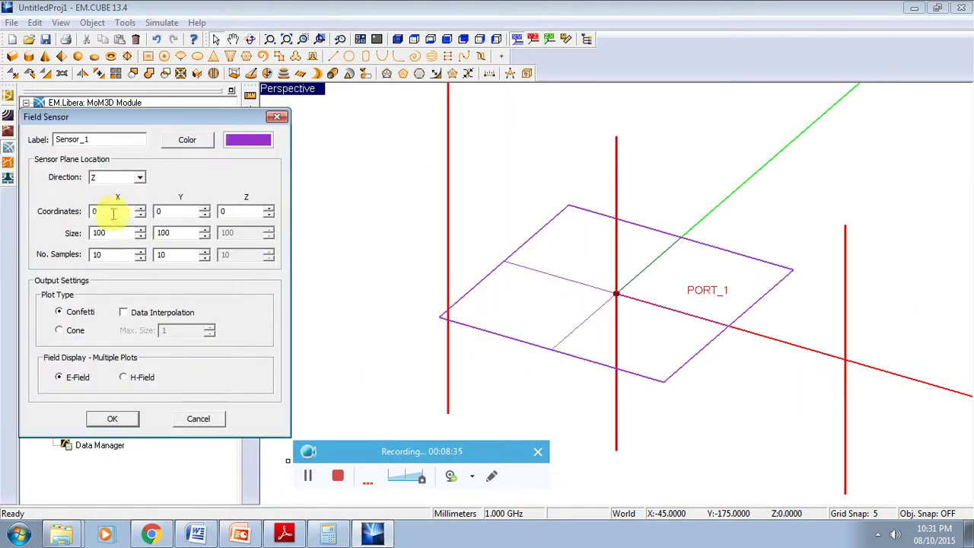
{"action": "left_click", "coordinate": [135, 180]}
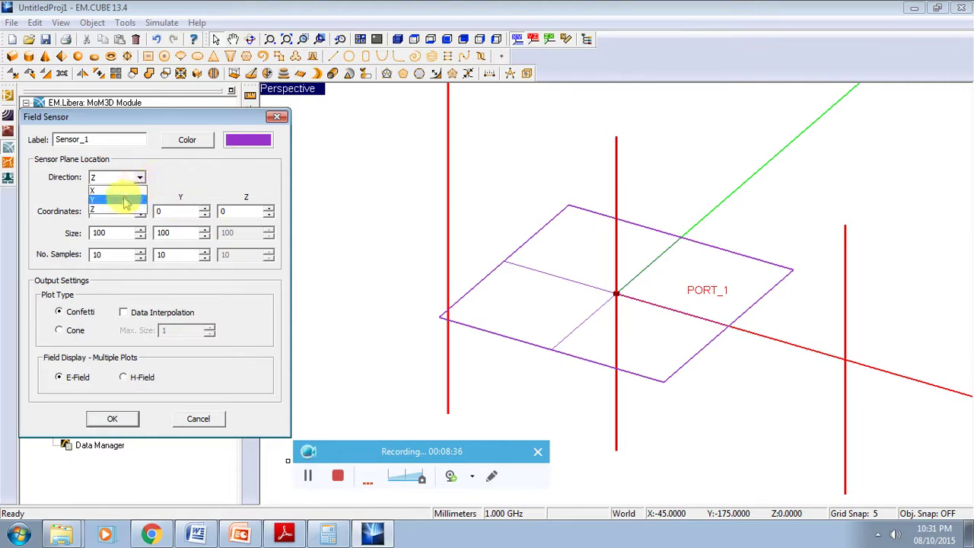
{"action": "left_click", "coordinate": [122, 199]}
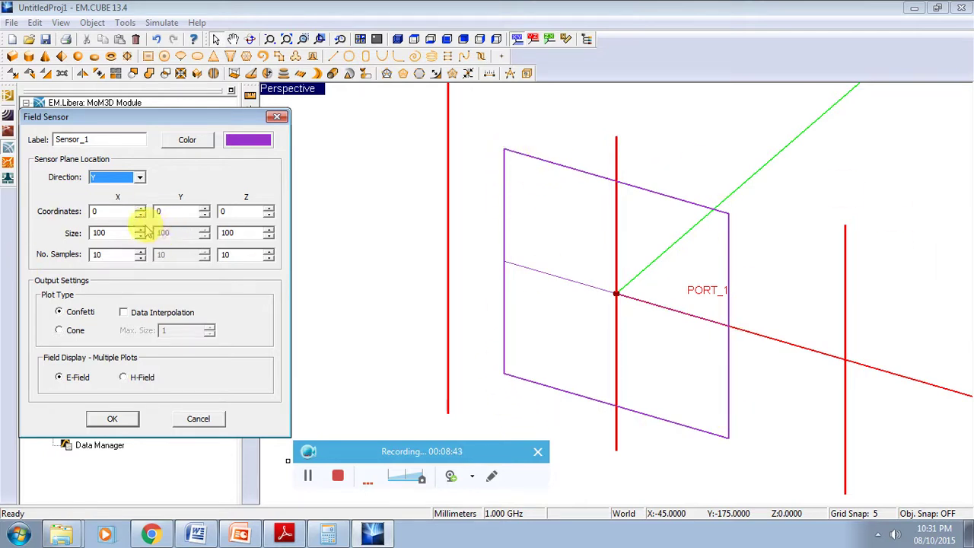
Set the field sensor plane's Z size to 150 mm.
{"action": "double_click", "coordinate": [249, 235]}
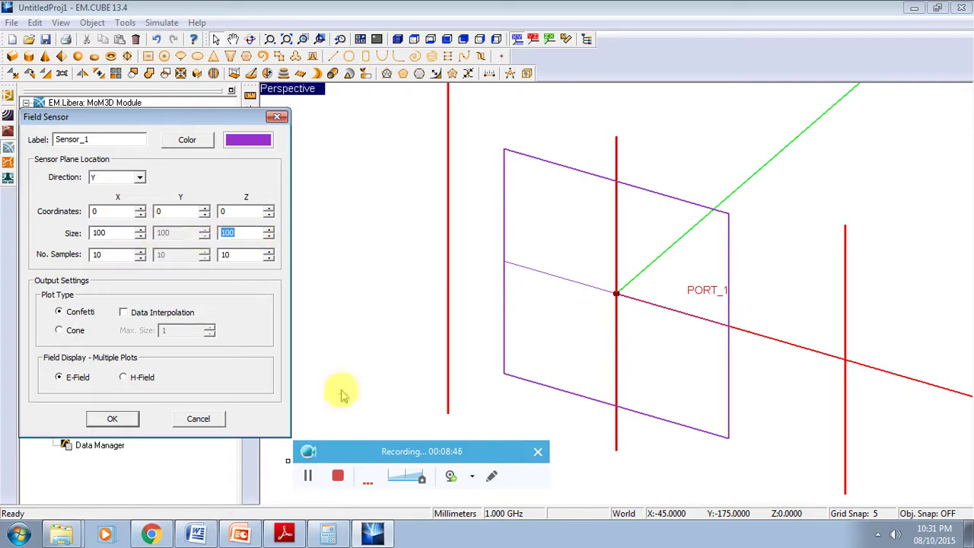
{"action": "type", "text": "50"}
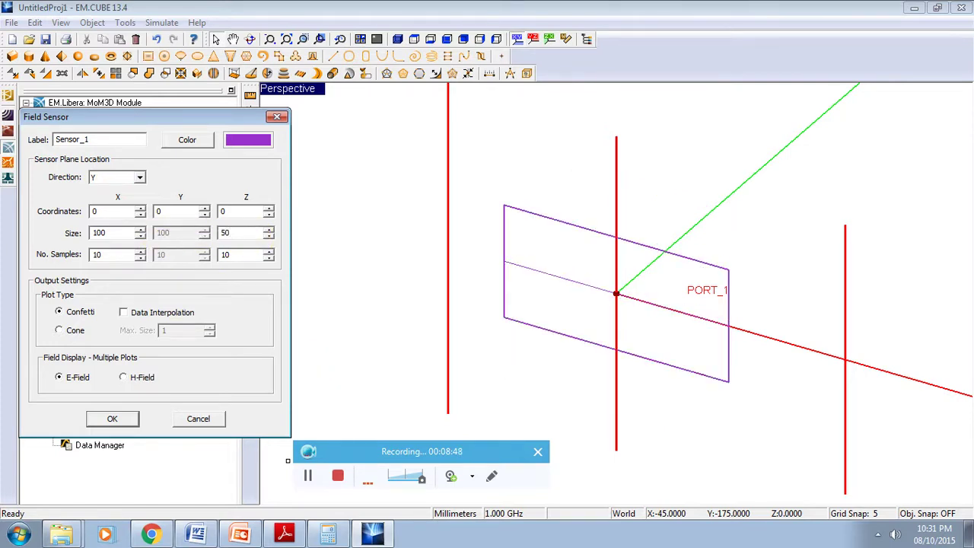
{"action": "type", "text": "0"}
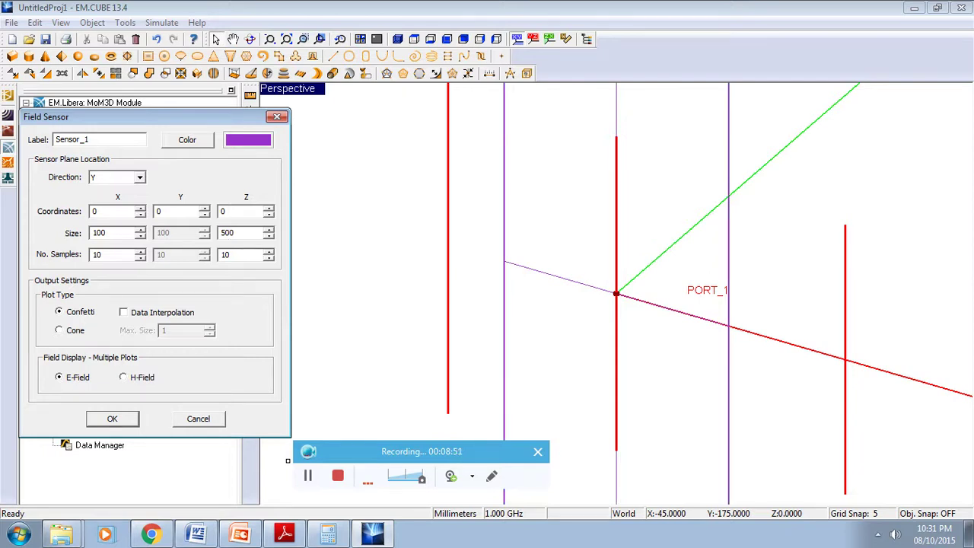
{"action": "key", "text": "BackSpace"}
{"action": "key", "text": "BackSpace"}
{"action": "key", "text": "BackSpace"}
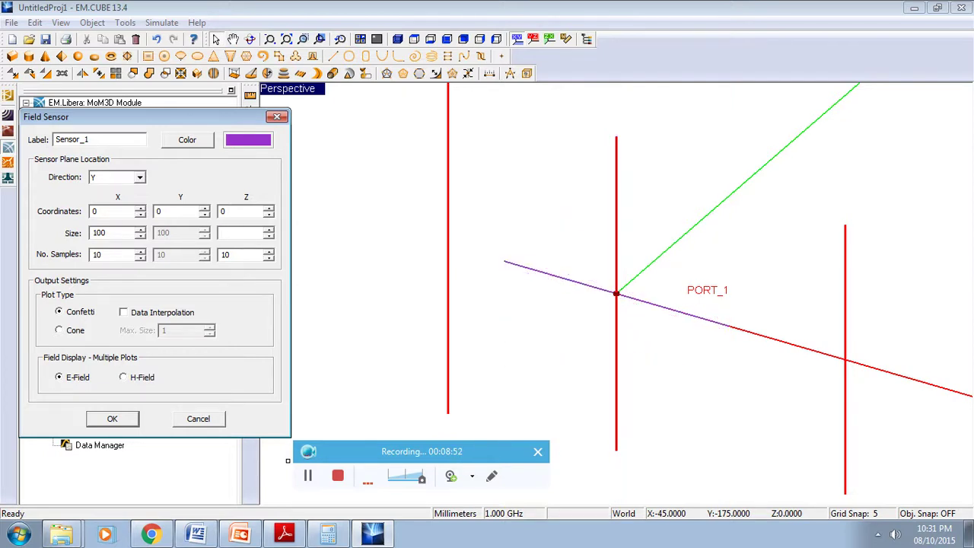
{"action": "type", "text": "1"}
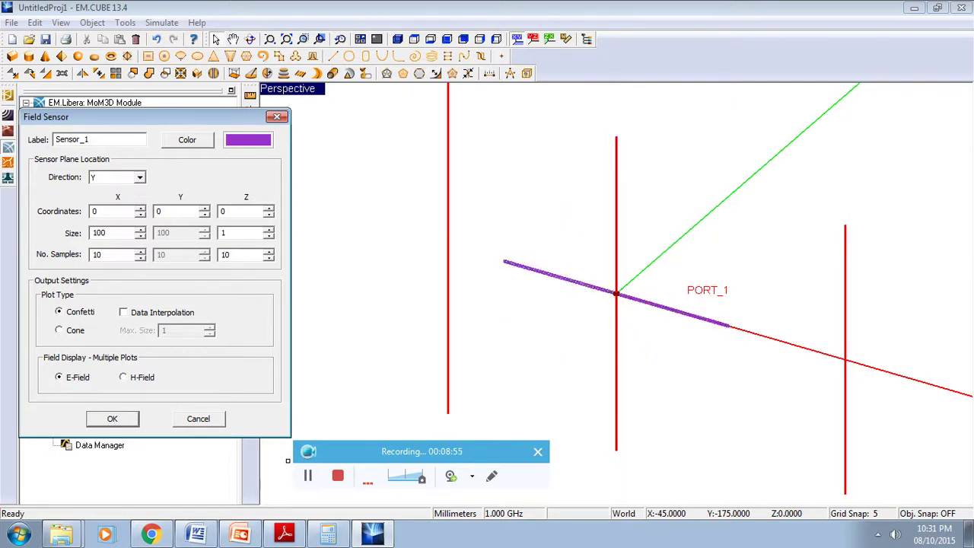
{"action": "type", "text": "50"}
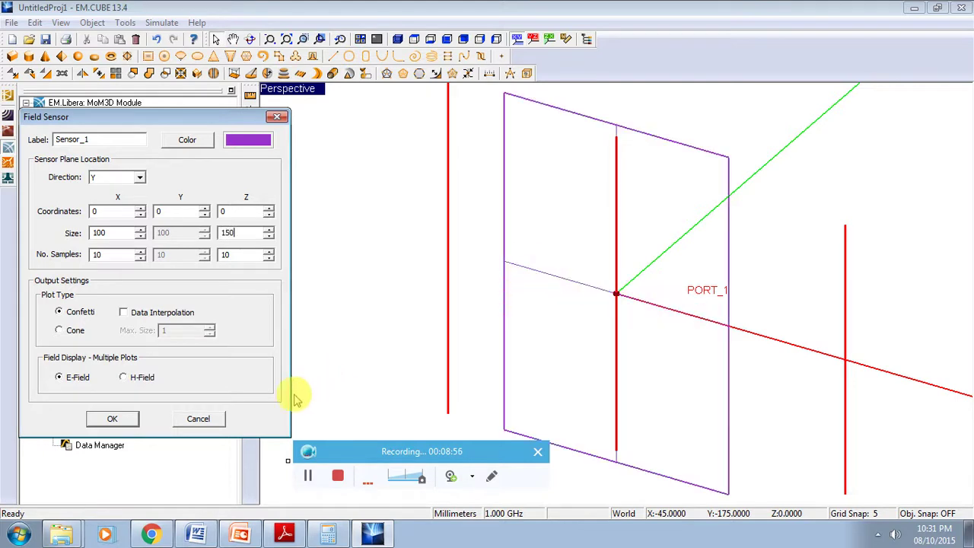
Set the field sensor plane's X size to 587 mm.
{"action": "left_click_drag", "start_coordinate": [127, 233], "coordinate": [17, 237]}
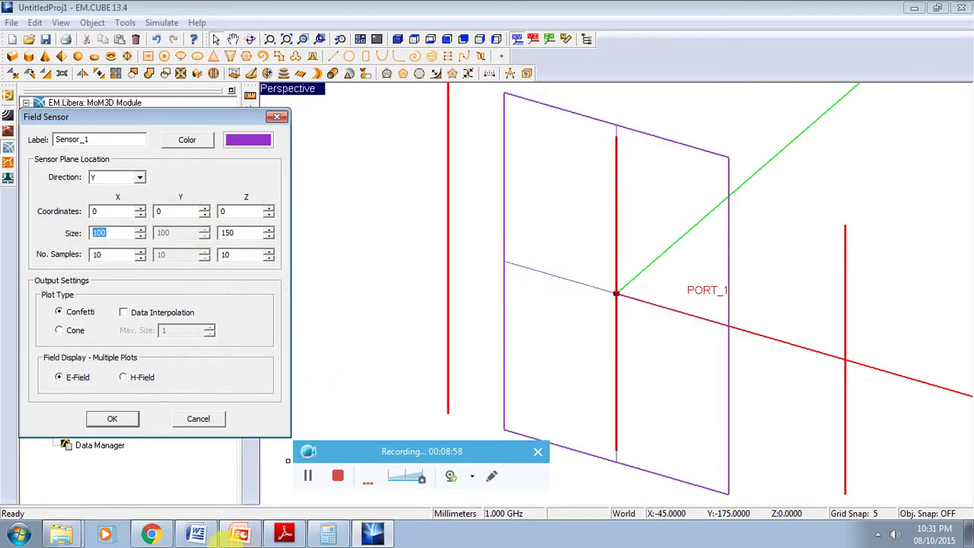
{"action": "type", "text": "600"}
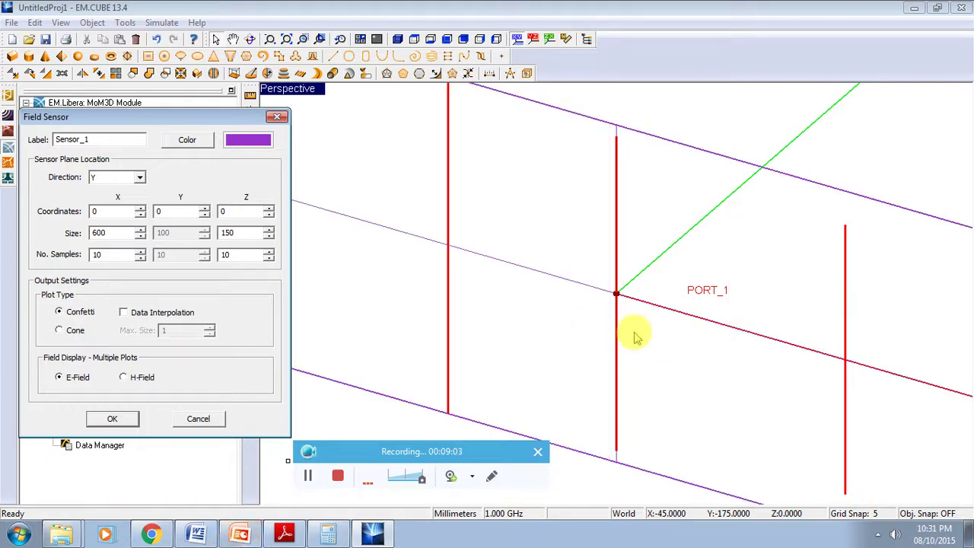
{"action": "key", "text": "Down"}
{"action": "key", "text": "Down"}
{"action": "key", "text": "Down"}
{"action": "key", "text": "Down"}
{"action": "key", "text": "Down"}
{"action": "key", "text": "Down"}
{"action": "key", "text": "Down"}
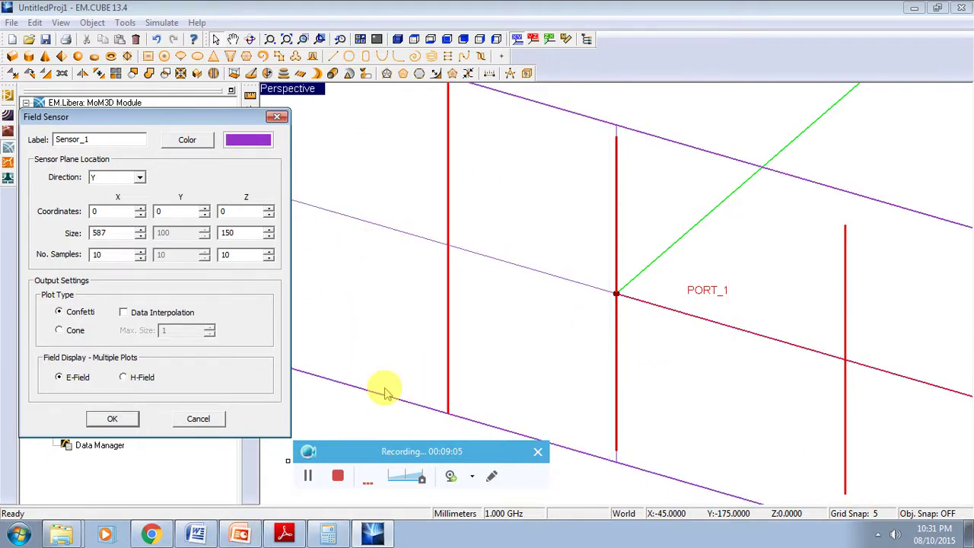
Set the field sensor's number of samples along X to 20.
{"action": "left_click", "coordinate": [106, 257]}
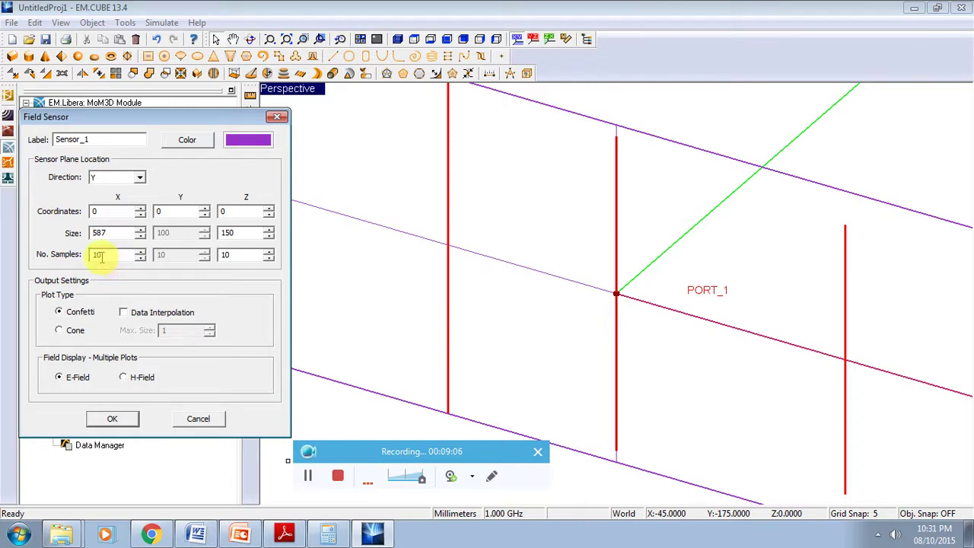
{"action": "left_click", "coordinate": [141, 252]}
{"action": "left_click", "coordinate": [141, 252]}
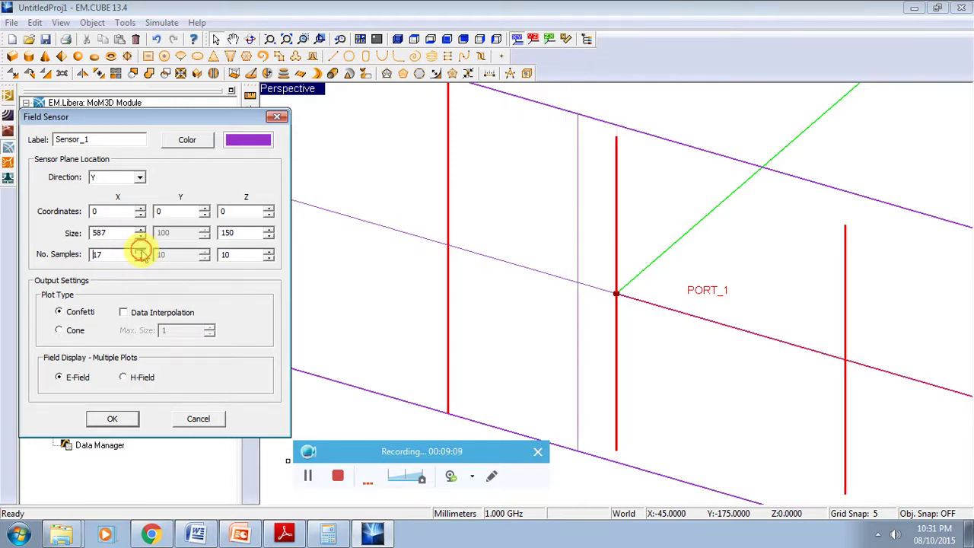
{"action": "left_click", "coordinate": [142, 252]}
{"action": "left_click", "coordinate": [141, 251]}
Set the number of samples along Z to 20 and accept the field sensor with Confetti plot type and E-Field display.
{"action": "left_click", "coordinate": [270, 252]}
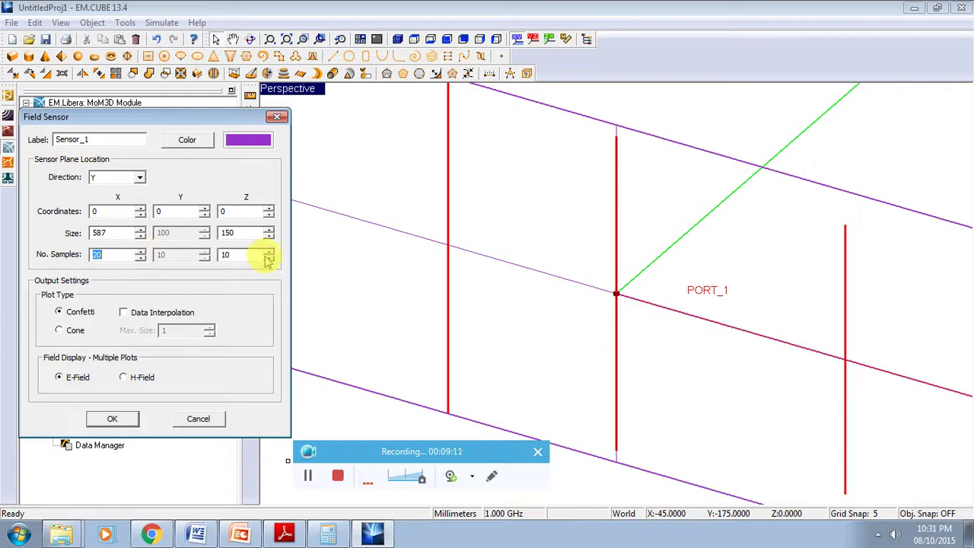
{"action": "left_click", "coordinate": [269, 252]}
{"action": "left_click", "coordinate": [269, 252]}
{"action": "left_click", "coordinate": [270, 252]}
{"action": "left_click", "coordinate": [269, 252]}
{"action": "left_click", "coordinate": [270, 252]}
{"action": "left_click", "coordinate": [270, 252]}
{"action": "left_click", "coordinate": [269, 252]}
{"action": "left_click", "coordinate": [270, 252]}
{"action": "left_click", "coordinate": [270, 251]}
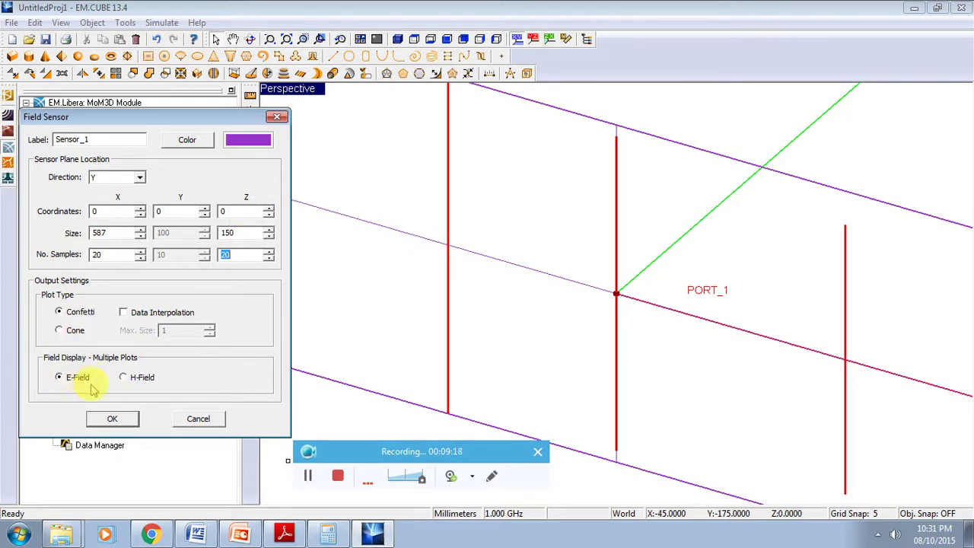
{"action": "left_click", "coordinate": [113, 419]}
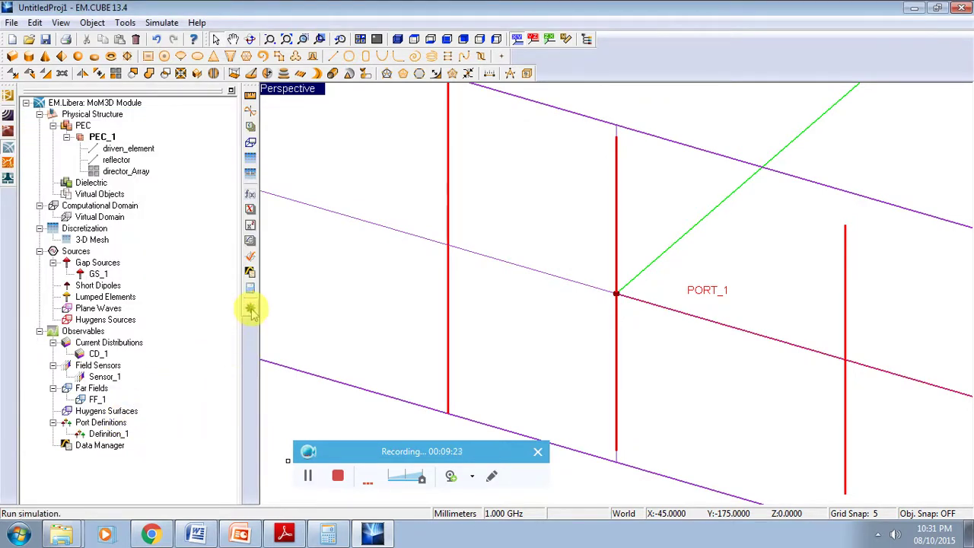
Run the simulation with the Wire MoM engine in Analysis mode, discarding previous results, and close the run log once finished.
{"action": "middle_click_drag", "start_coordinate": [330, 272], "coordinate": [354, 301]}
{"action": "scroll", "coordinate": [356, 304], "scroll_direction": "down", "scroll_amount": 5}
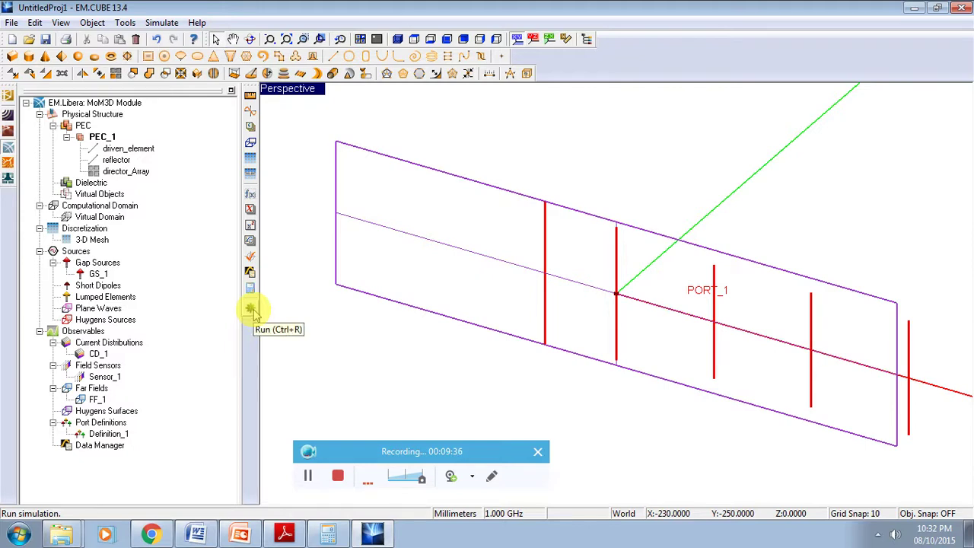
{"action": "left_click", "coordinate": [251, 309]}
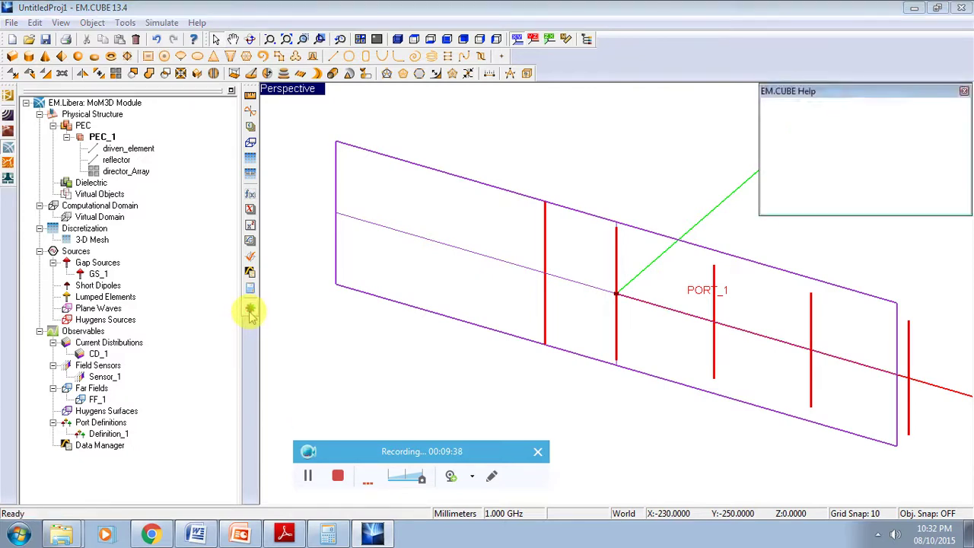
{"action": "left_click", "coordinate": [510, 230]}
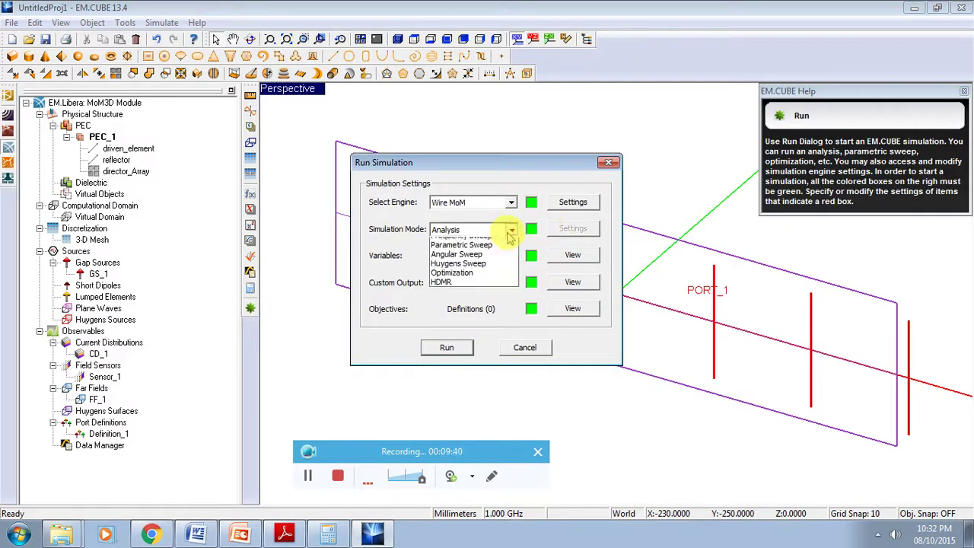
{"action": "left_click", "coordinate": [508, 229]}
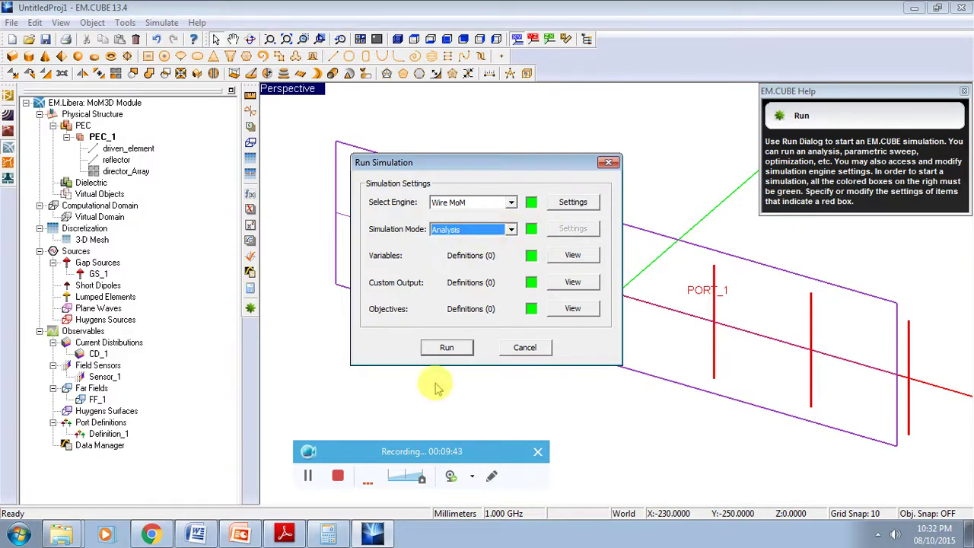
{"action": "left_click", "coordinate": [446, 347]}
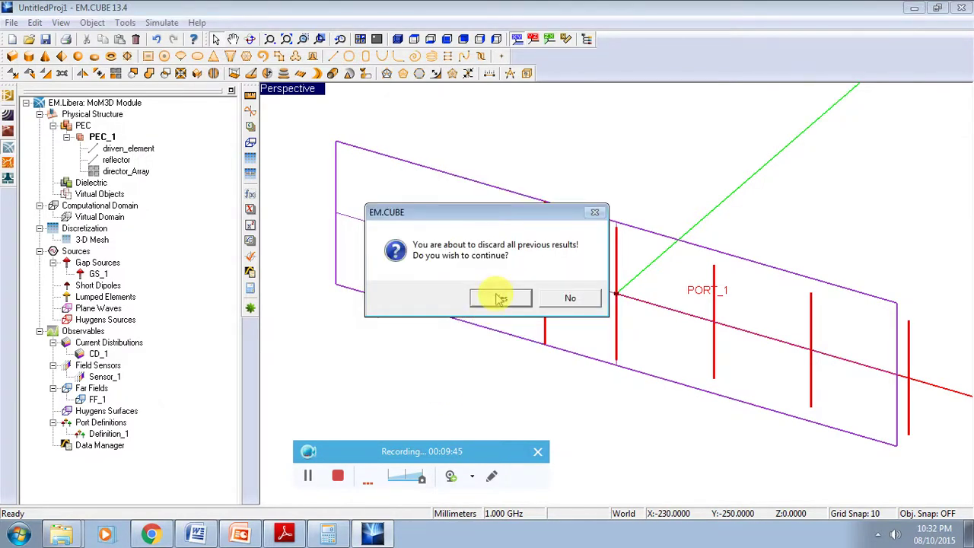
{"action": "left_click", "coordinate": [498, 298]}
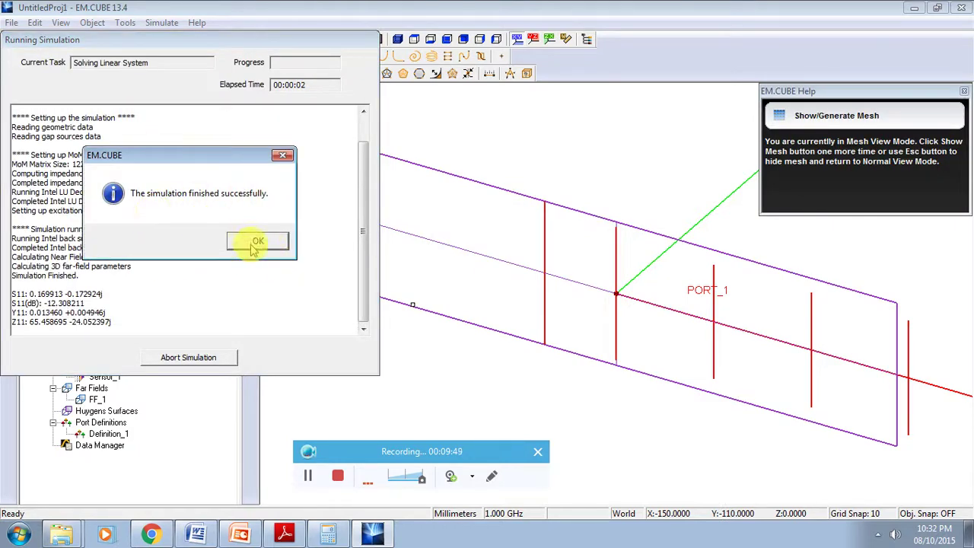
{"action": "left_click", "coordinate": [258, 242]}
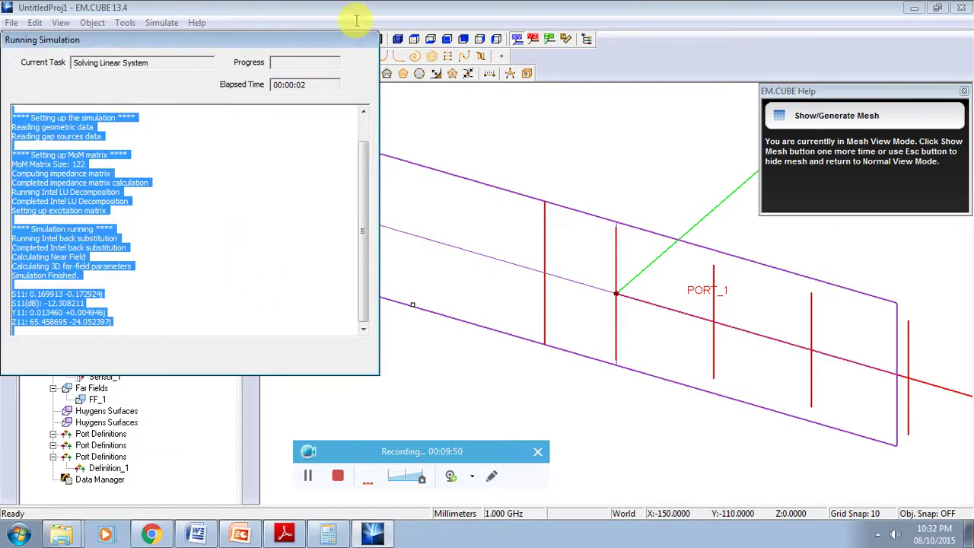
{"action": "left_click_drag", "start_coordinate": [344, 47], "coordinate": [358, 87]}
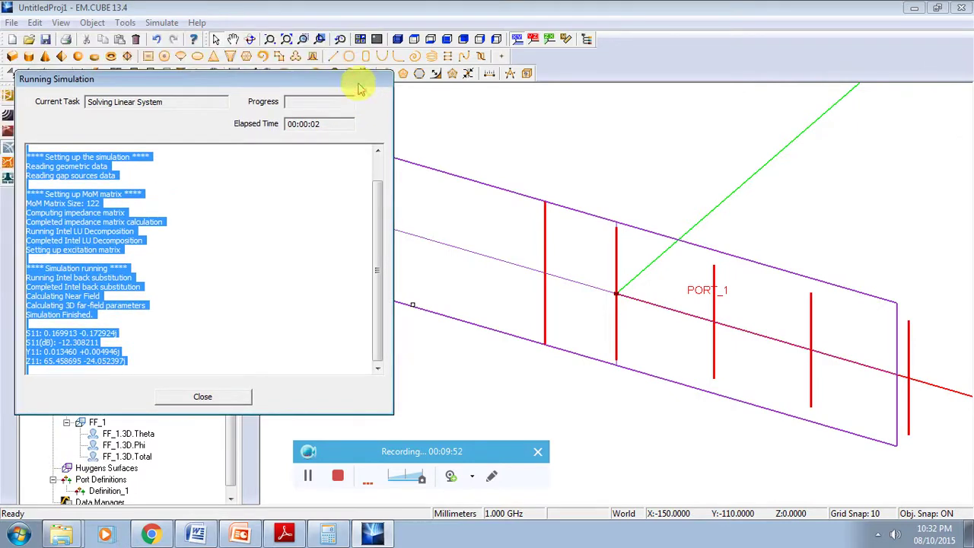
{"action": "left_click", "coordinate": [206, 401]}
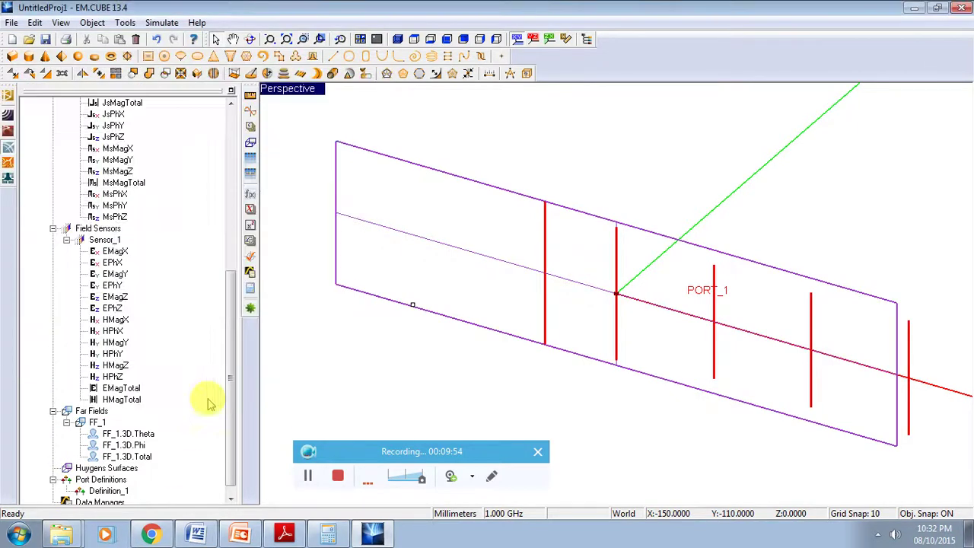
Display the total 3D radiation pattern of FF_1 and inspect its main lobe and back lobe from several angles.
{"action": "left_click", "coordinate": [141, 457]}
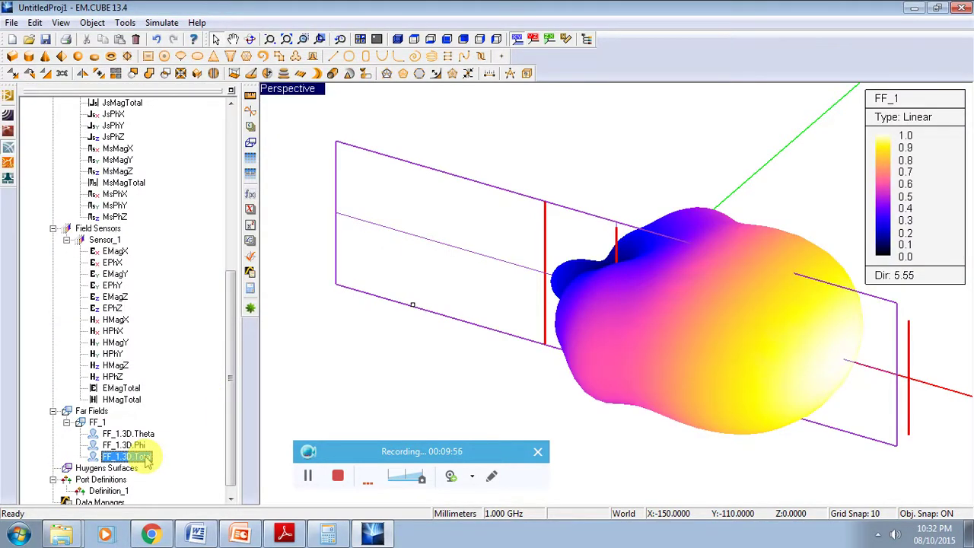
{"action": "left_click", "coordinate": [742, 289]}
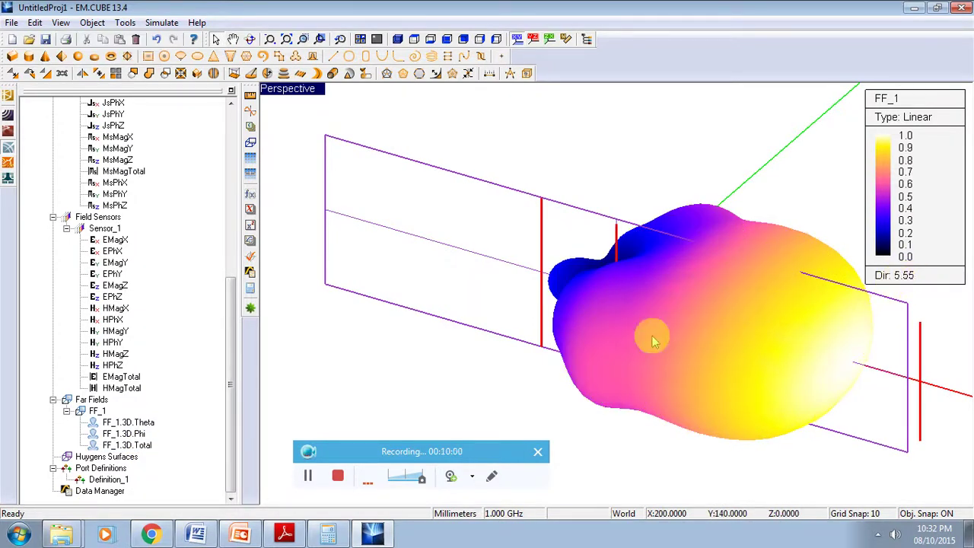
{"action": "left_click", "coordinate": [645, 306]}
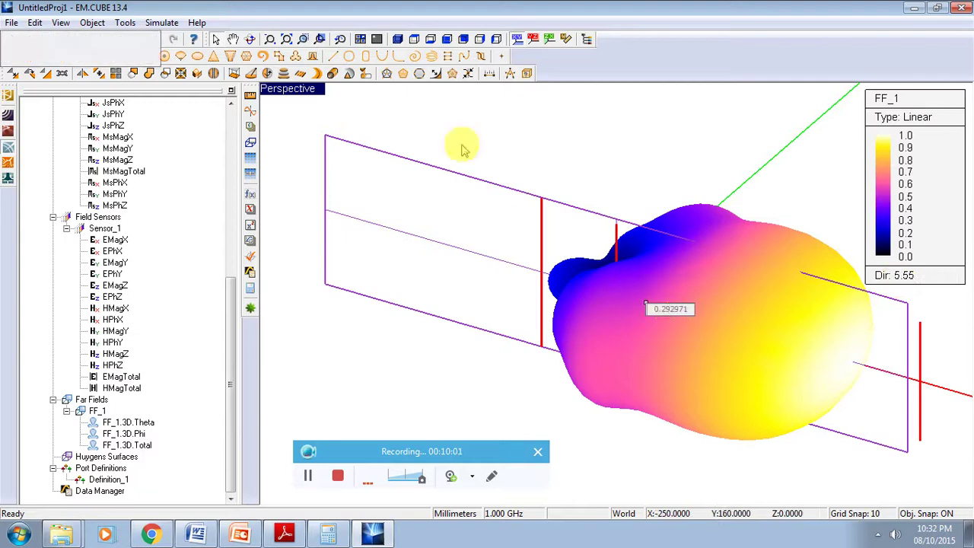
{"action": "left_click", "coordinate": [251, 40]}
{"action": "left_click_drag", "start_coordinate": [678, 265], "coordinate": [749, 430]}
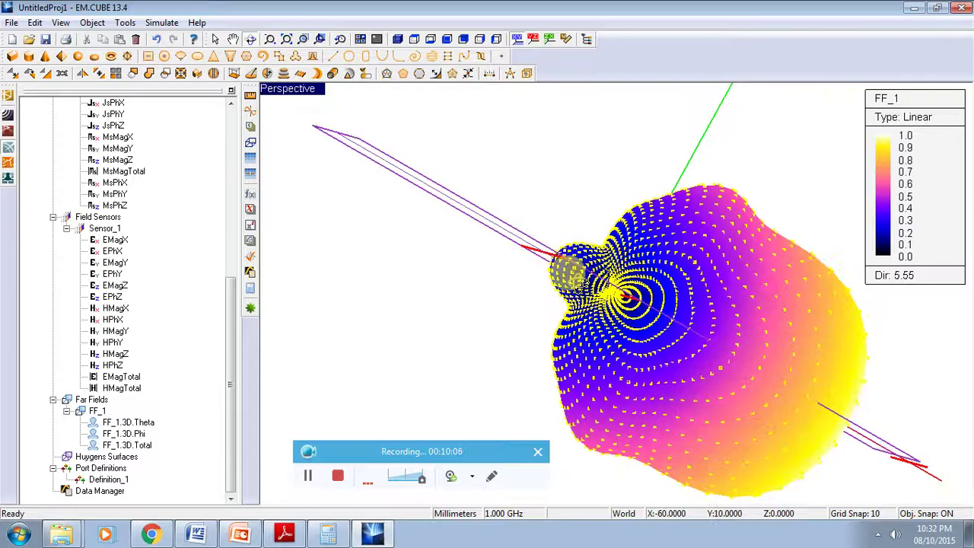
{"action": "left_click", "coordinate": [584, 256]}
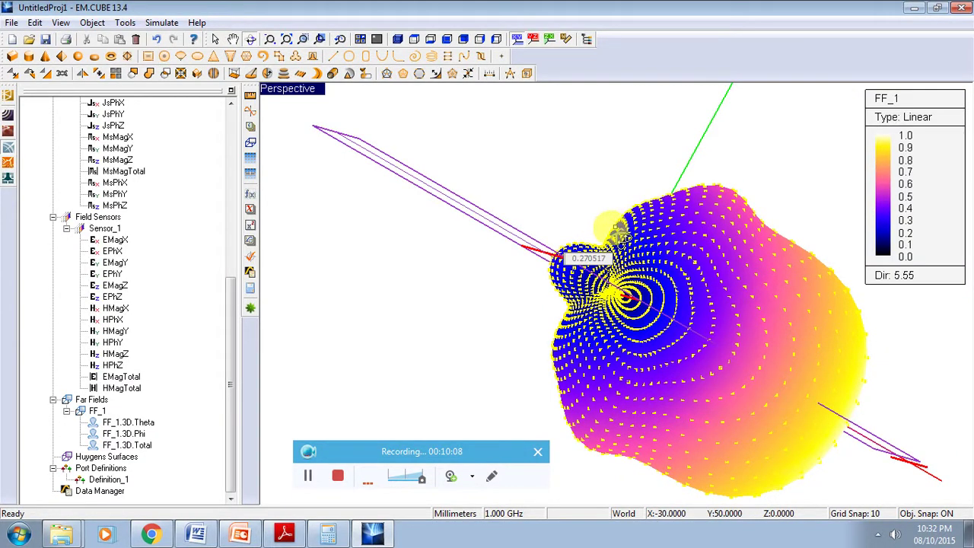
{"action": "left_click_drag", "start_coordinate": [749, 339], "coordinate": [885, 337]}
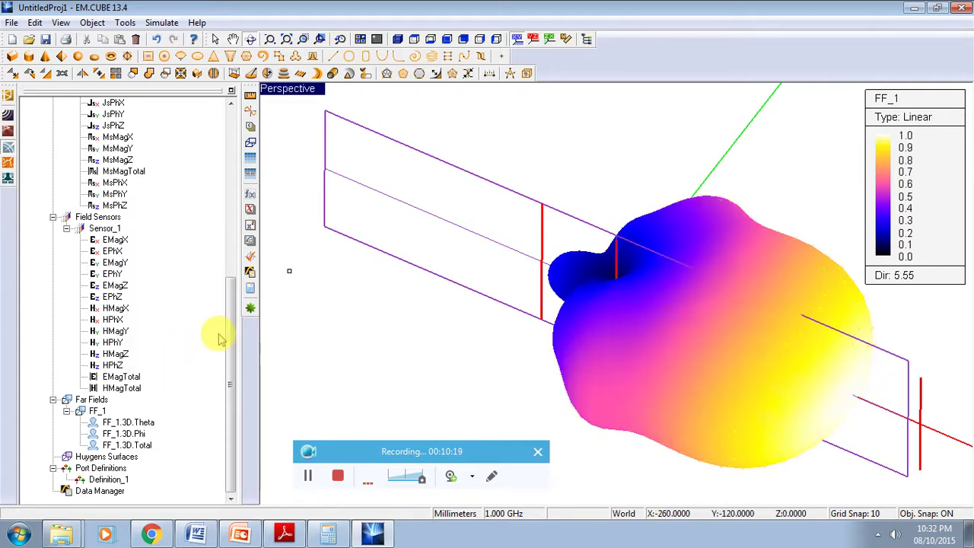
Display the total electric field magnitude plot of Sensor_1 and examine it across the sensor plane.
{"action": "mouse_move", "coordinate": [232, 343]}
{"action": "left_mouse_down"}
{"action": "mouse_move", "coordinate": [218, 271]}
{"action": "mouse_move", "coordinate": [225, 337]}
{"action": "left_mouse_up"}
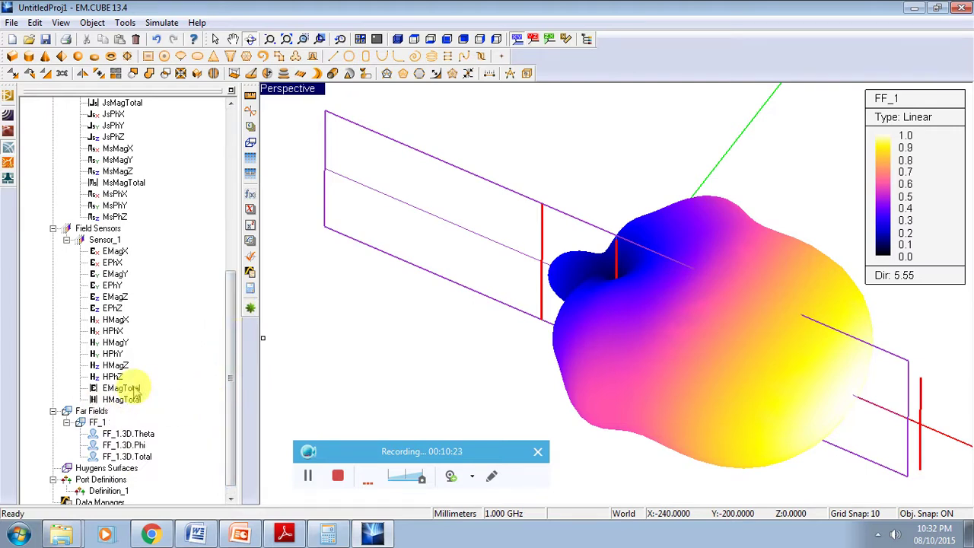
{"action": "left_click", "coordinate": [122, 388]}
{"action": "left_click_drag", "start_coordinate": [468, 350], "coordinate": [546, 262]}
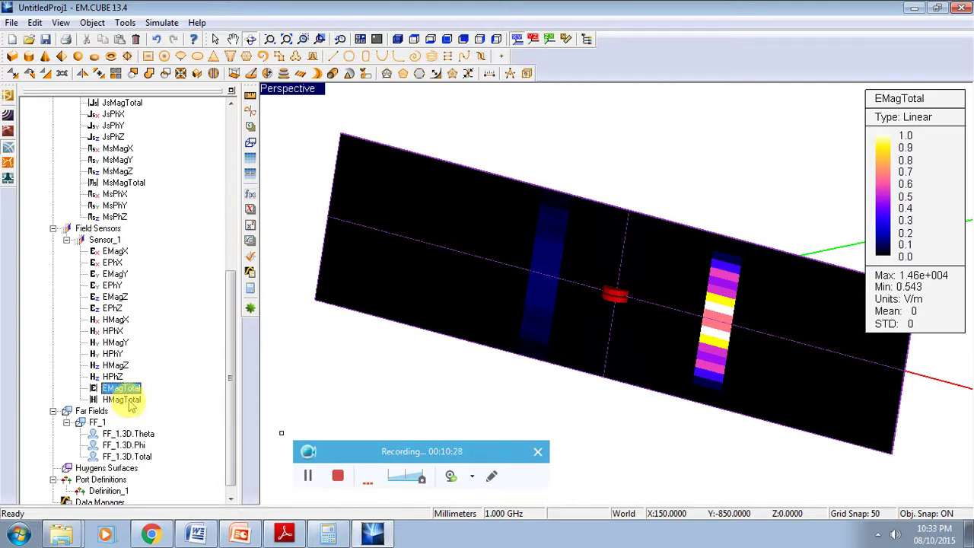
Display the total magnetic field magnitude plot of Sensor_1 and examine it from another angle.
{"action": "left_click", "coordinate": [128, 401]}
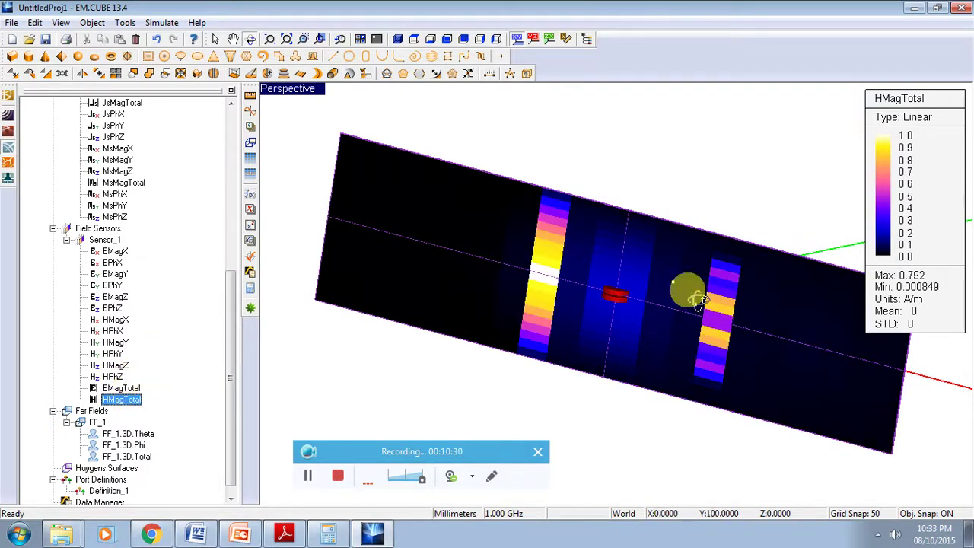
{"action": "left_click_drag", "start_coordinate": [648, 311], "coordinate": [635, 277]}
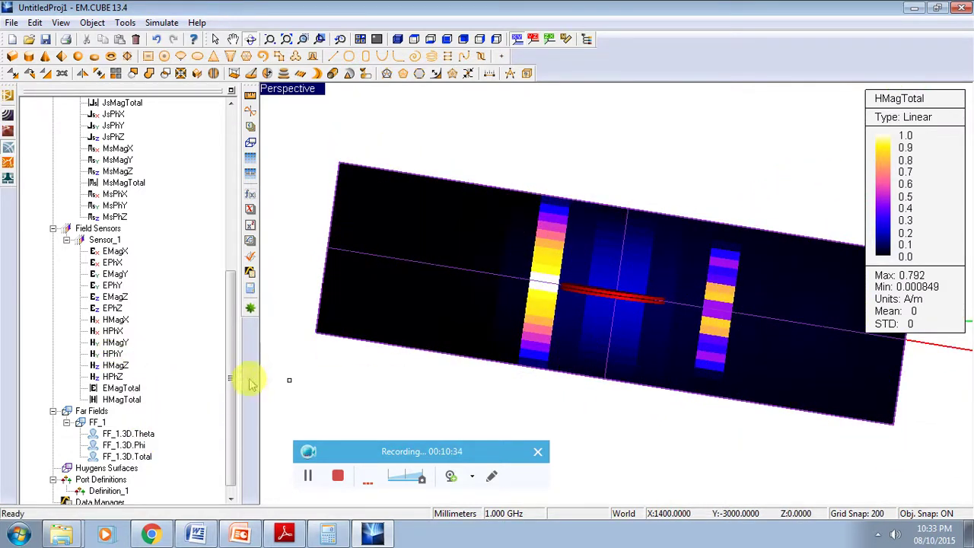
Display several current distribution plots of CD_1, including MsPhZ, JsMagY and JsPhX, to compare the currents on the wires.
{"action": "scroll", "coordinate": [232, 366], "scroll_direction": "up", "scroll_amount": 4}
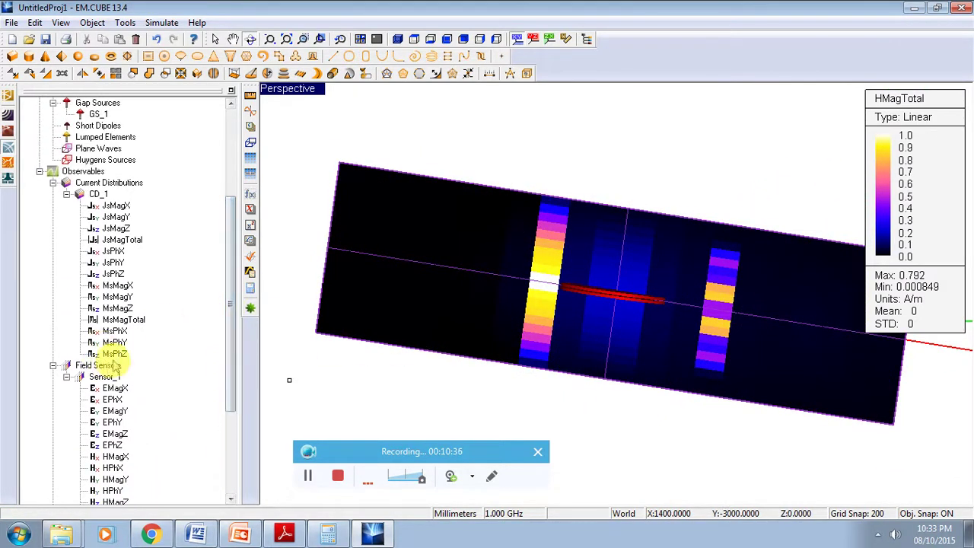
{"action": "left_click", "coordinate": [114, 343]}
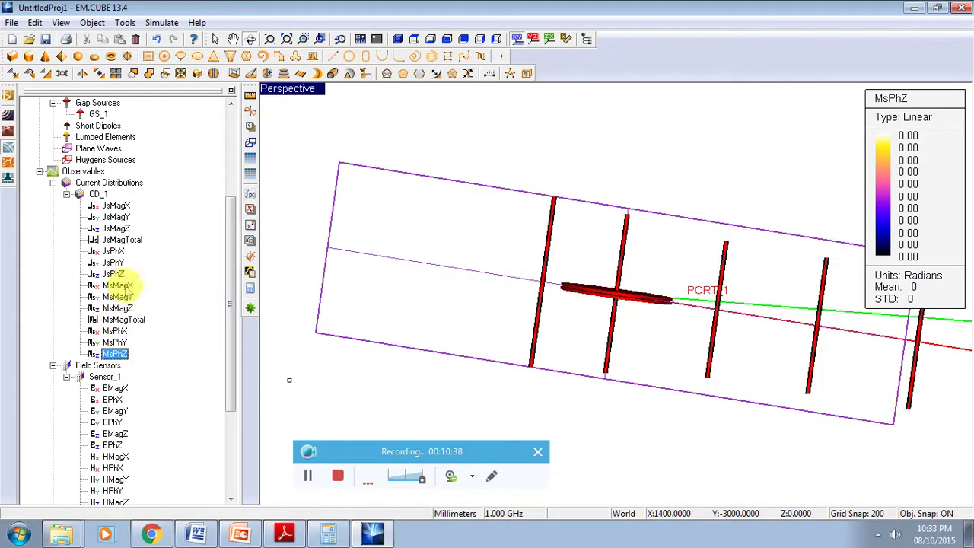
{"action": "left_click", "coordinate": [116, 206]}
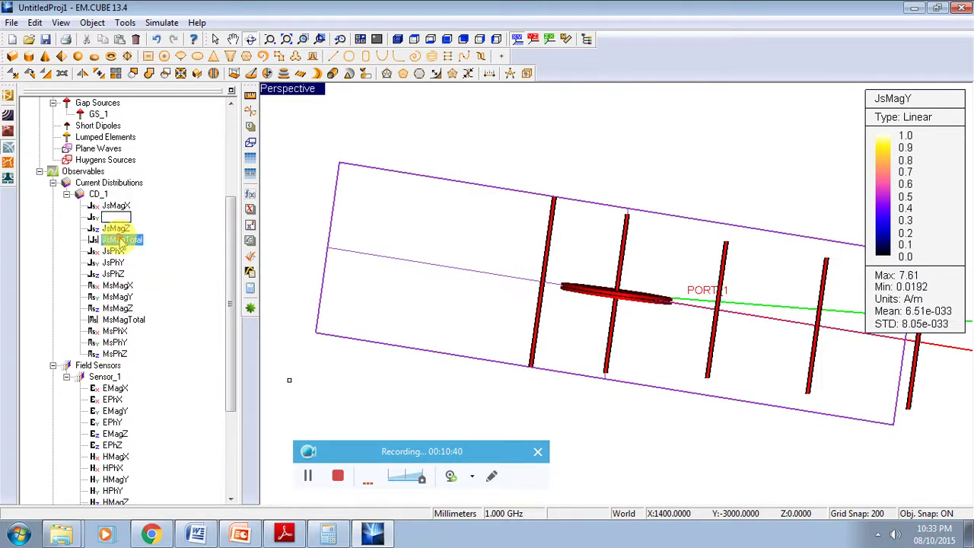
{"action": "left_click", "coordinate": [113, 251]}
Go through the electric field component plots of Sensor_1: EMagX, EPhX, EPhY, EMagZ and EPhZ.
{"action": "scroll", "coordinate": [231, 362], "scroll_direction": "down", "scroll_amount": 2}
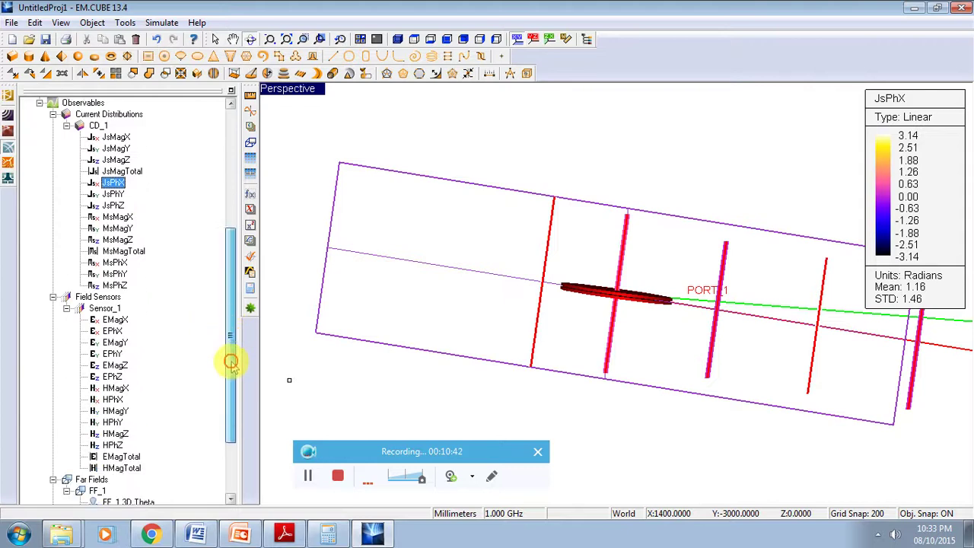
{"action": "scroll", "coordinate": [230, 363], "scroll_direction": "down", "scroll_amount": 1}
{"action": "left_click", "coordinate": [113, 274]}
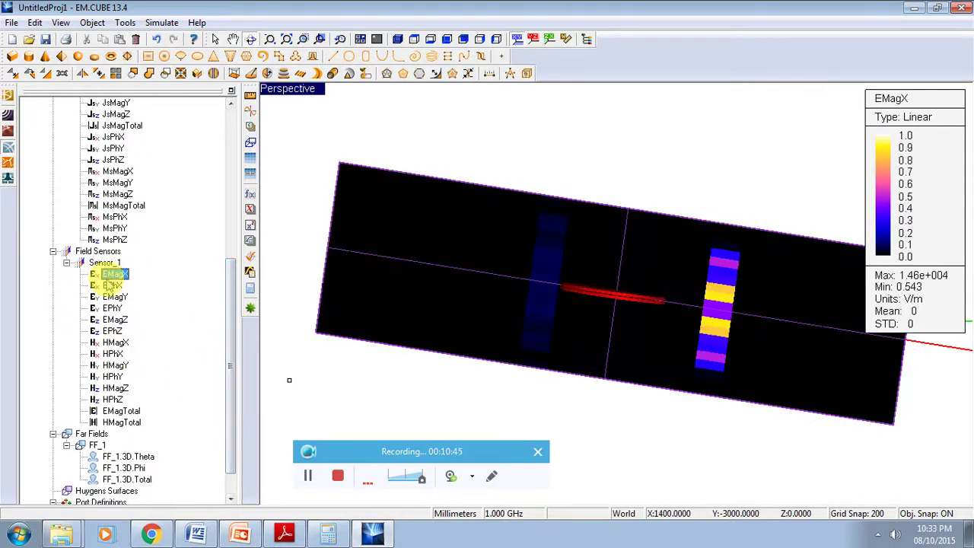
{"action": "left_click", "coordinate": [112, 286]}
{"action": "left_click", "coordinate": [112, 308]}
{"action": "left_click", "coordinate": [115, 319]}
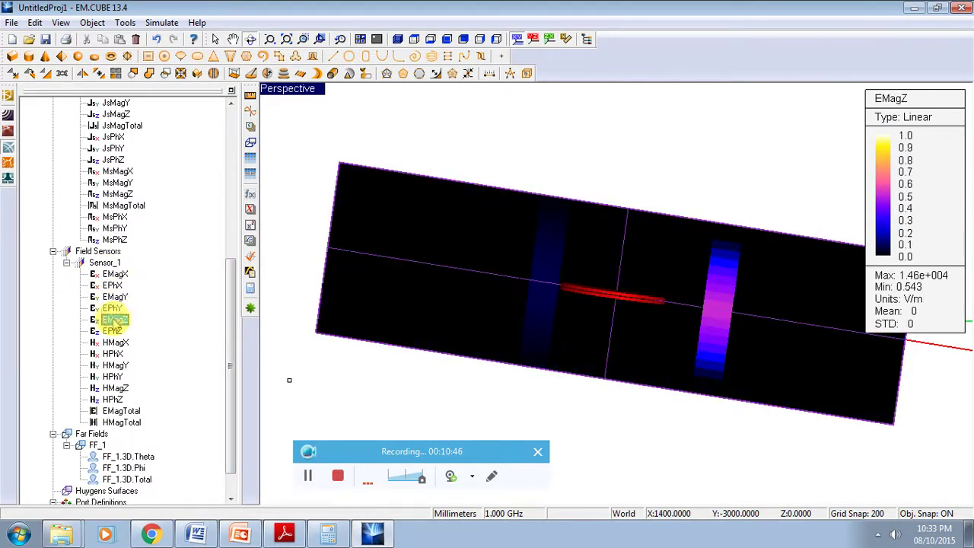
{"action": "left_click", "coordinate": [111, 331]}
Go through the magnetic field component plots of Sensor_1: HPhX, HPhY, HMagZ and HPhZ.
{"action": "left_click", "coordinate": [112, 353]}
{"action": "left_click", "coordinate": [112, 377]}
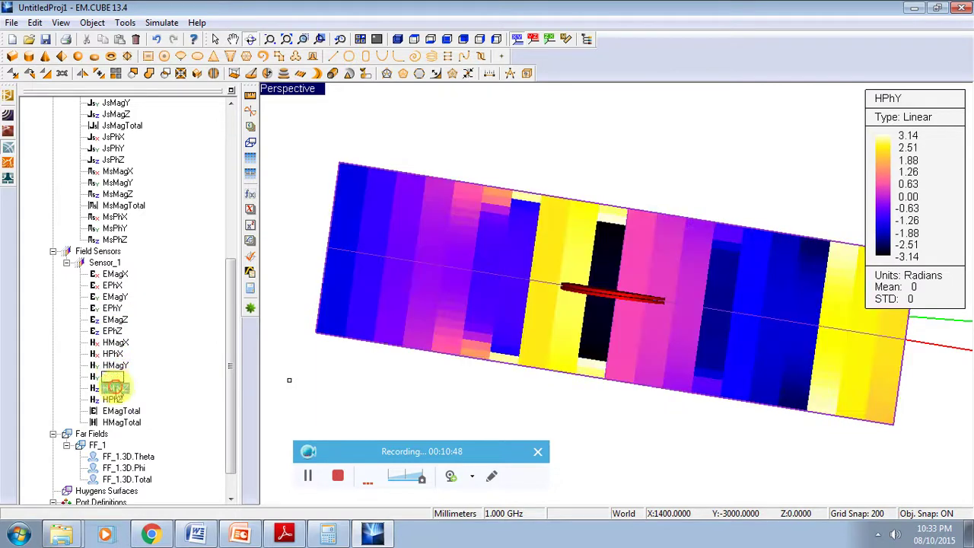
{"action": "left_click", "coordinate": [114, 388]}
{"action": "left_click", "coordinate": [112, 399]}
Compare the EMagTotal and HMagTotal plots of Sensor_1 while viewing the sensor plane from different angles.
{"action": "left_click", "coordinate": [121, 410]}
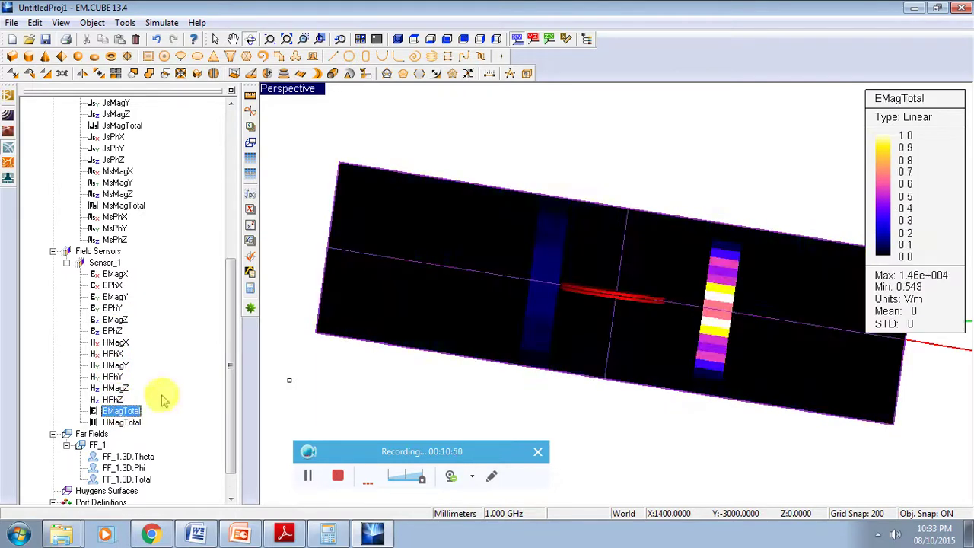
{"action": "left_click_drag", "start_coordinate": [587, 360], "coordinate": [705, 205]}
{"action": "left_click", "coordinate": [120, 422]}
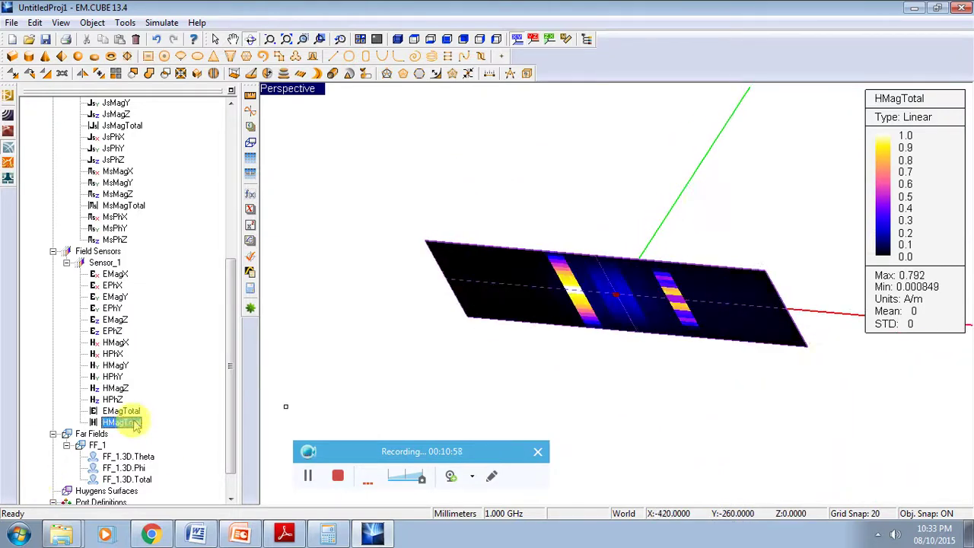
{"action": "left_click_drag", "start_coordinate": [622, 297], "coordinate": [589, 325]}
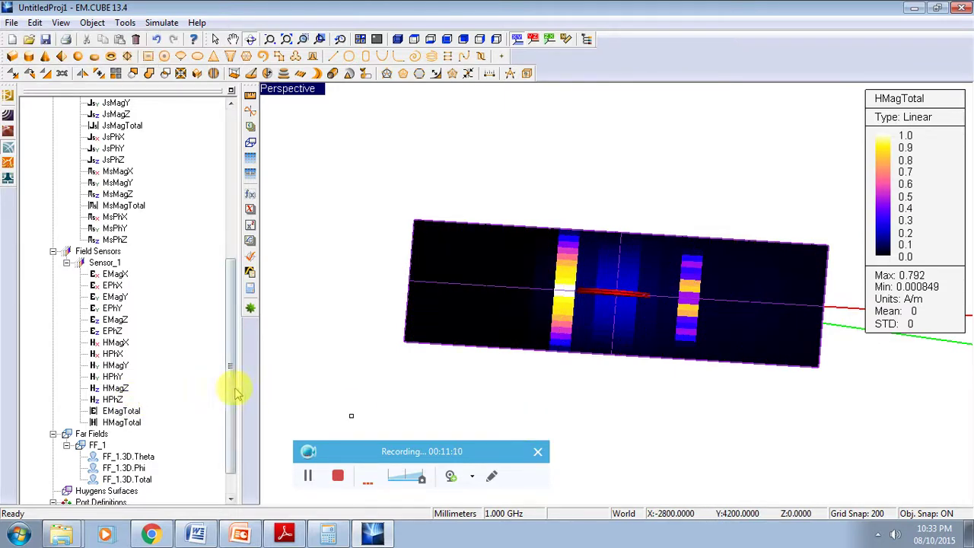
Display the total 3D radiation pattern of FF_1 again and inspect it from the side.
{"action": "left_click", "coordinate": [143, 481]}
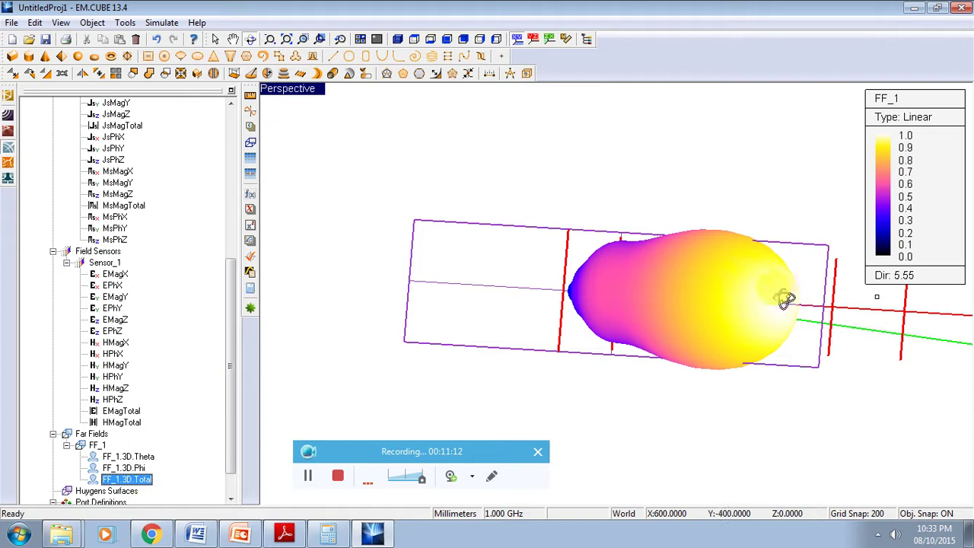
{"action": "left_click_drag", "start_coordinate": [631, 316], "coordinate": [749, 298]}
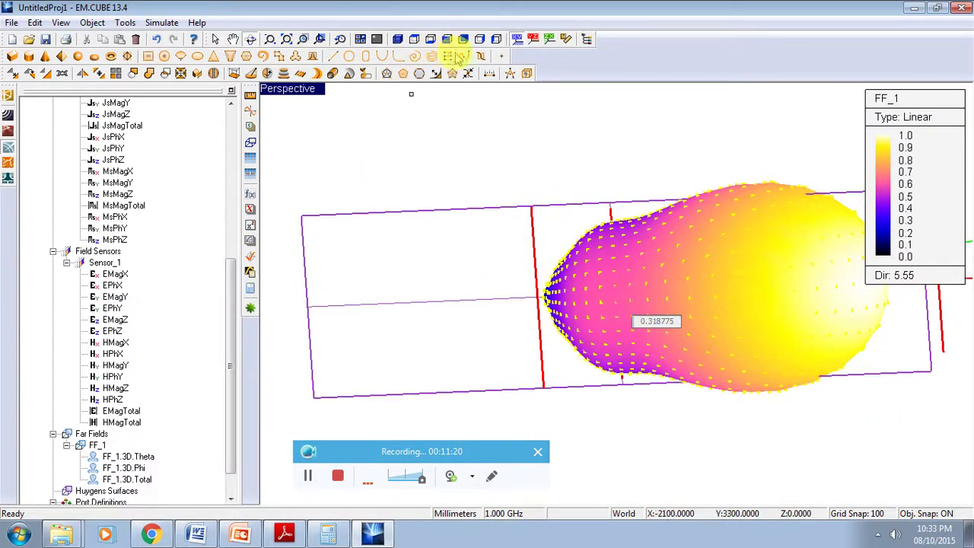
Show the radiation pattern in four viewports and switch the Perspective viewport to Bottom and finally to Right.
{"action": "left_click", "coordinate": [362, 41]}
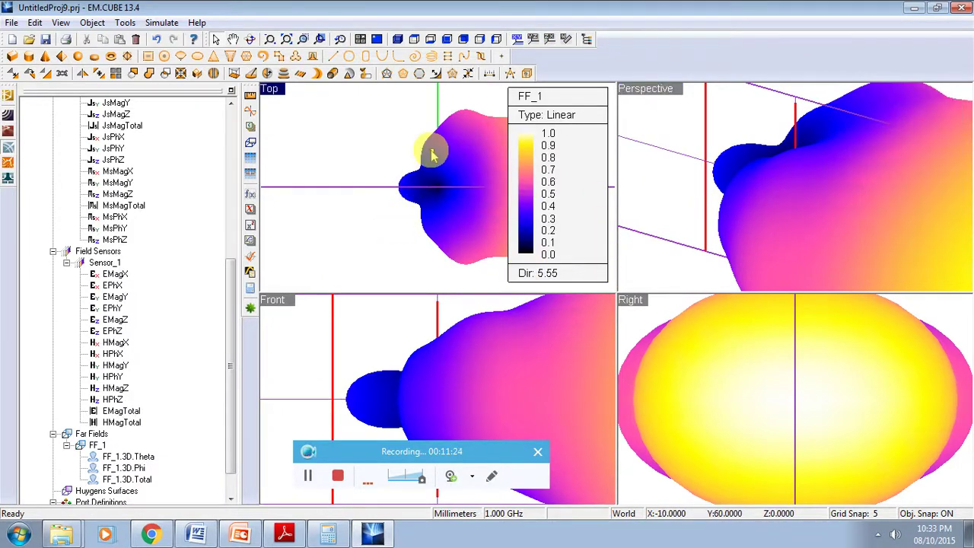
{"action": "left_click", "coordinate": [728, 177]}
{"action": "left_click", "coordinate": [454, 87]}
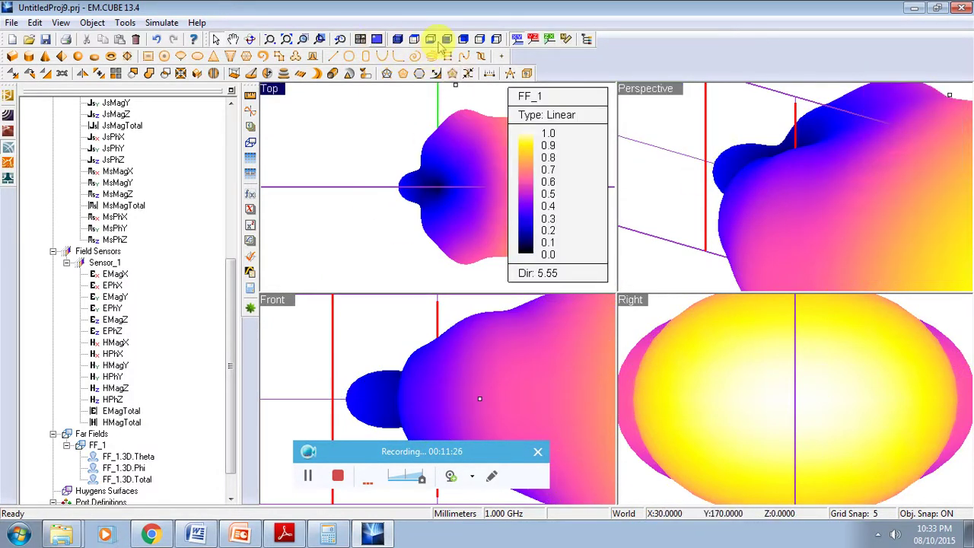
{"action": "left_click", "coordinate": [431, 40]}
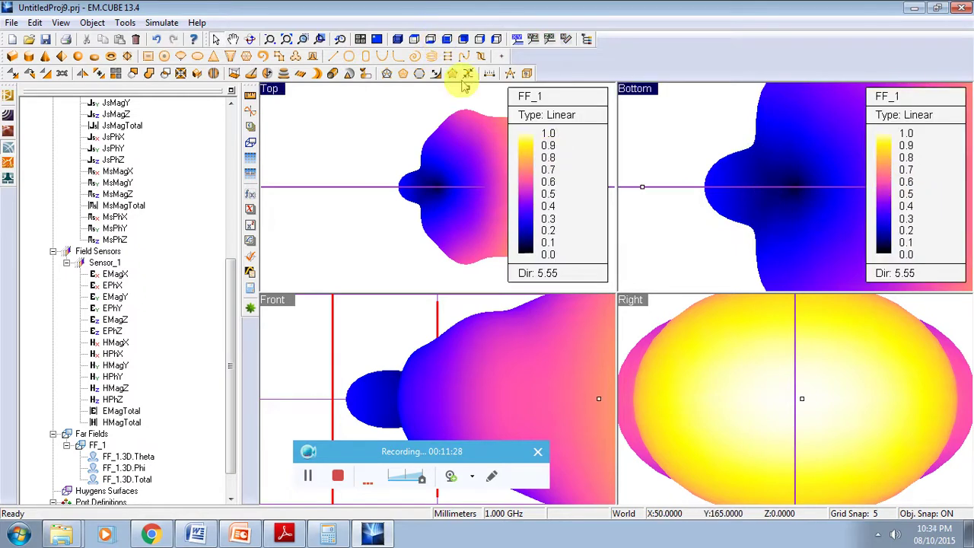
{"action": "left_click", "coordinate": [480, 39]}
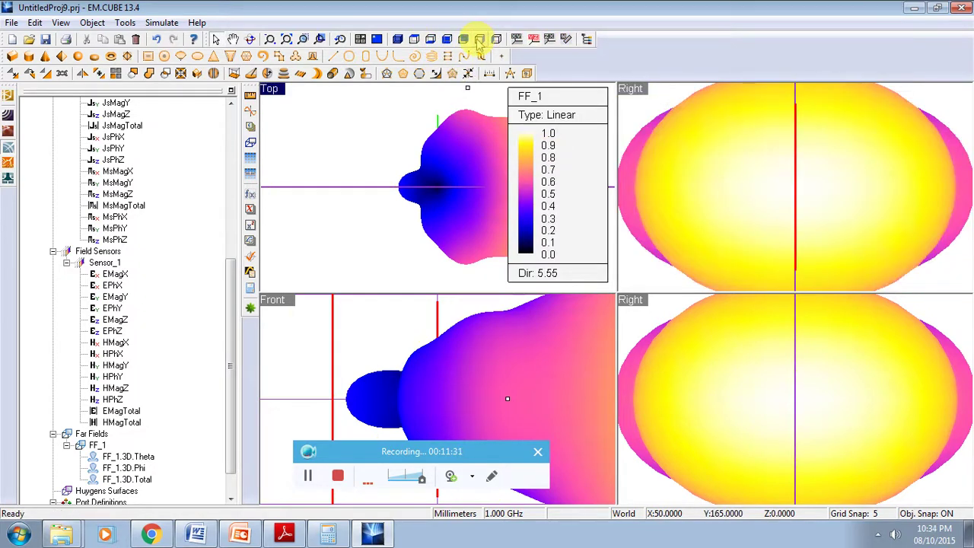
Switch the Front viewport to the Back view and make the Top viewport active.
{"action": "left_click", "coordinate": [474, 404]}
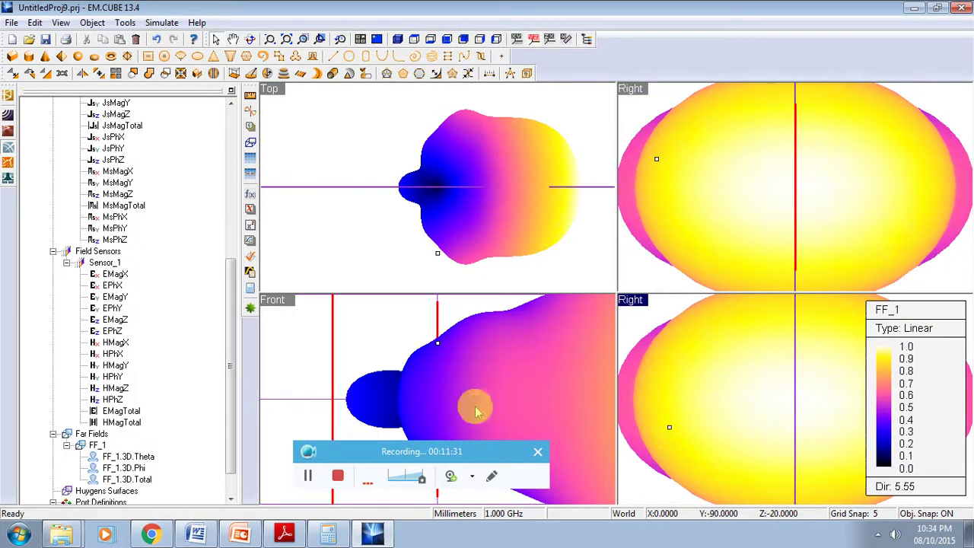
{"action": "left_click", "coordinate": [463, 39]}
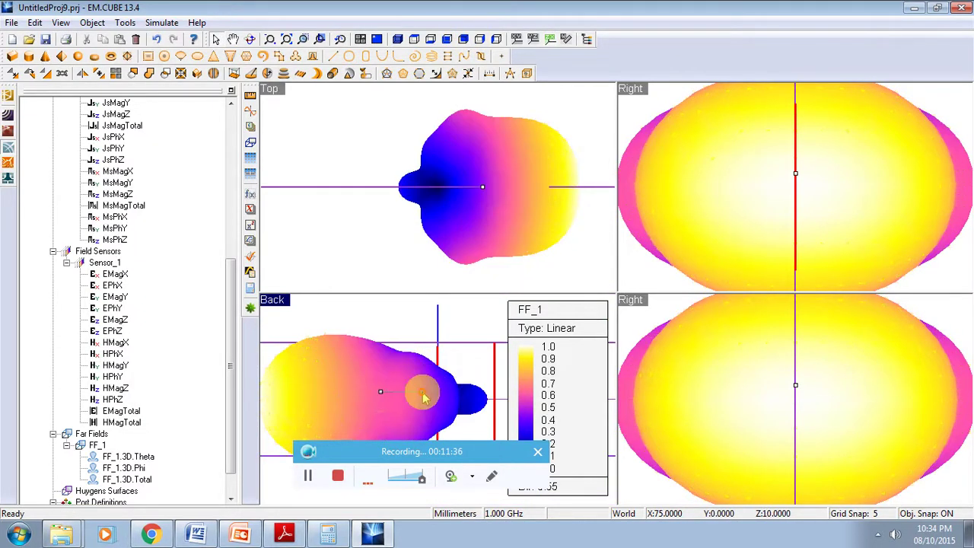
{"action": "left_click", "coordinate": [314, 90]}
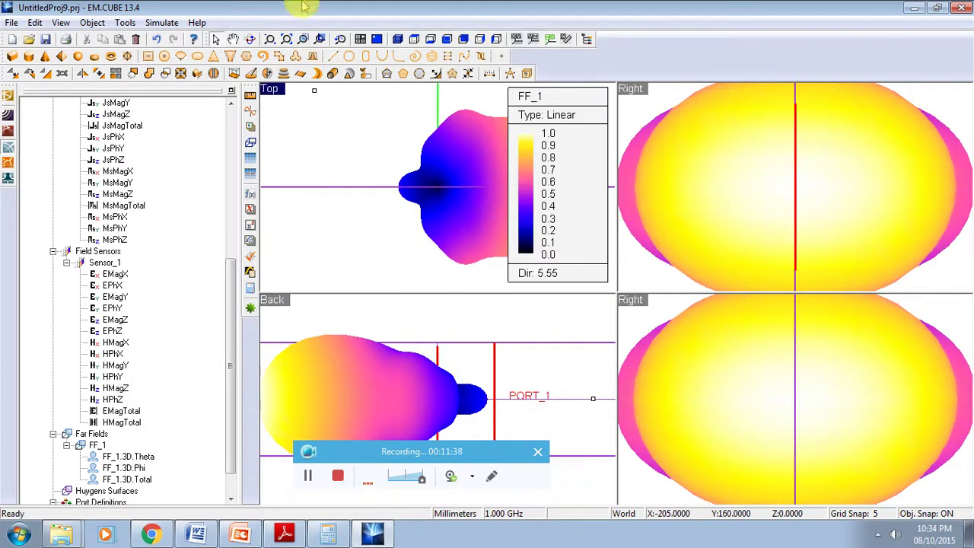
Pan the radiation pattern within the Back viewport to inspect its main lobe and back lobe.
{"action": "left_click", "coordinate": [238, 39]}
{"action": "left_click", "coordinate": [434, 408]}
{"action": "left_click_drag", "start_coordinate": [419, 352], "coordinate": [418, 346]}
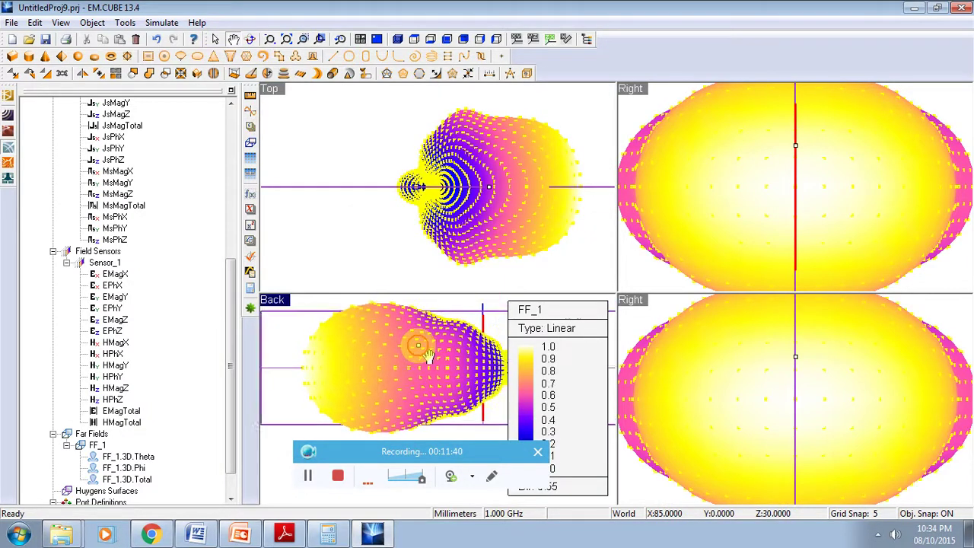
{"action": "mouse_move", "coordinate": [438, 399]}
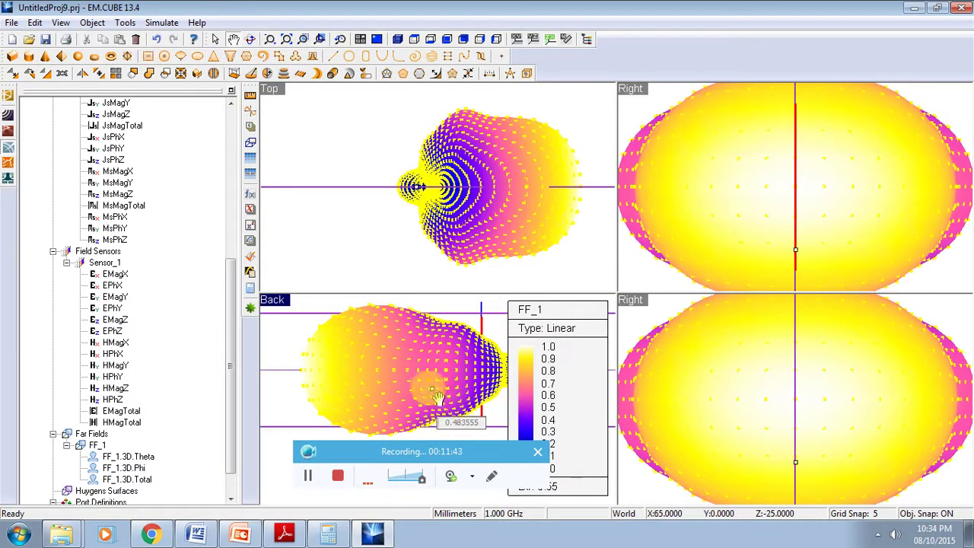
{"action": "mouse_move", "coordinate": [439, 397]}
{"action": "left_mouse_down"}
{"action": "mouse_move", "coordinate": [374, 388]}
{"action": "mouse_move", "coordinate": [372, 370]}
{"action": "mouse_move", "coordinate": [482, 375]}
{"action": "mouse_move", "coordinate": [475, 386]}
{"action": "left_mouse_up"}
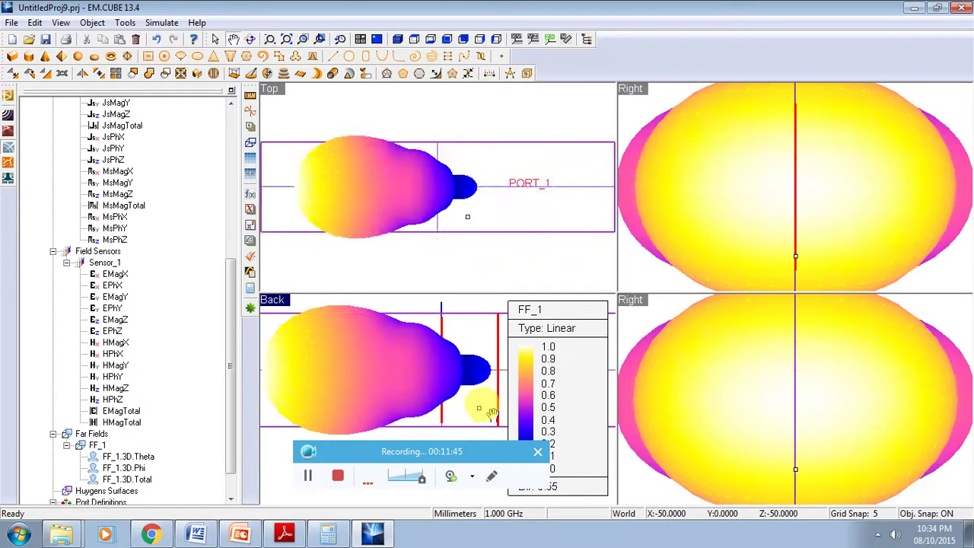